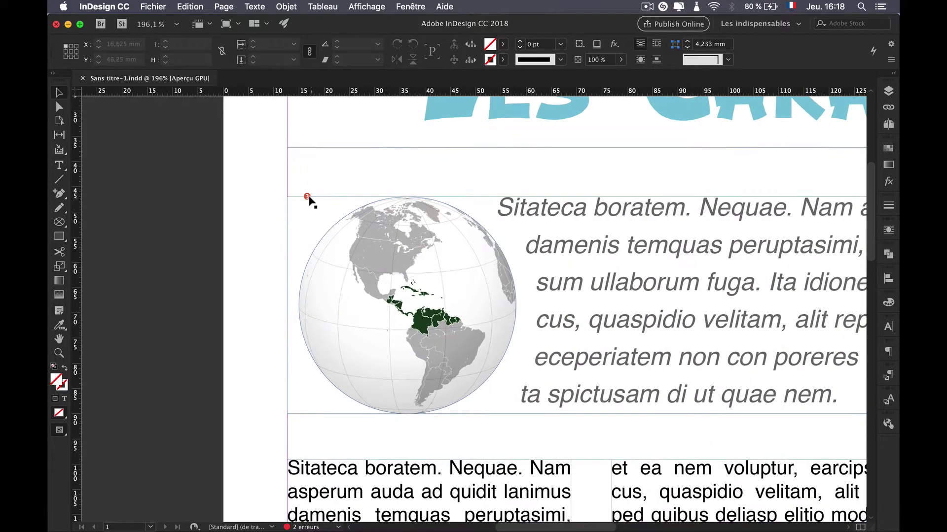
Select the beach photo and display the list of linked files in the document
{"action": "scroll", "coordinate": [399, 249], "scroll_direction": "down", "scroll_amount": 3}
{"action": "scroll", "coordinate": [398, 249], "scroll_direction": "down", "scroll_amount": 2}
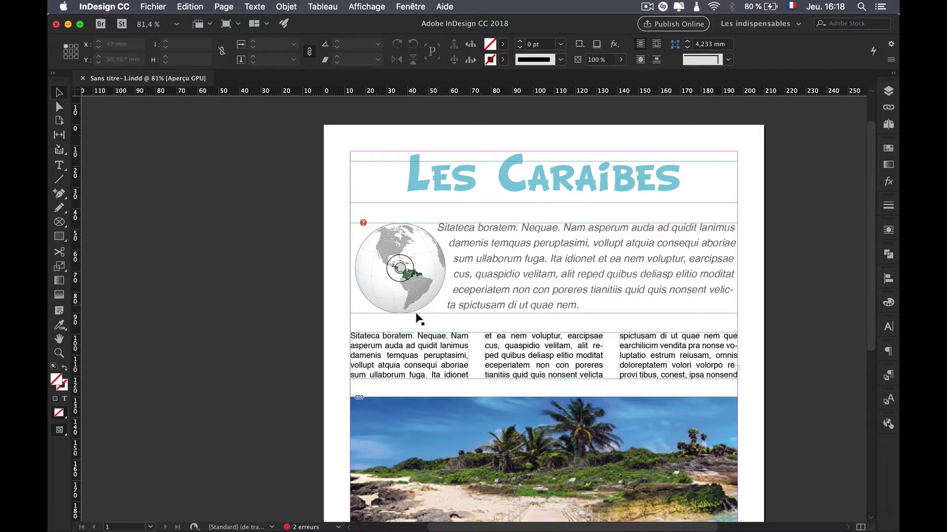
{"action": "left_click", "coordinate": [445, 413]}
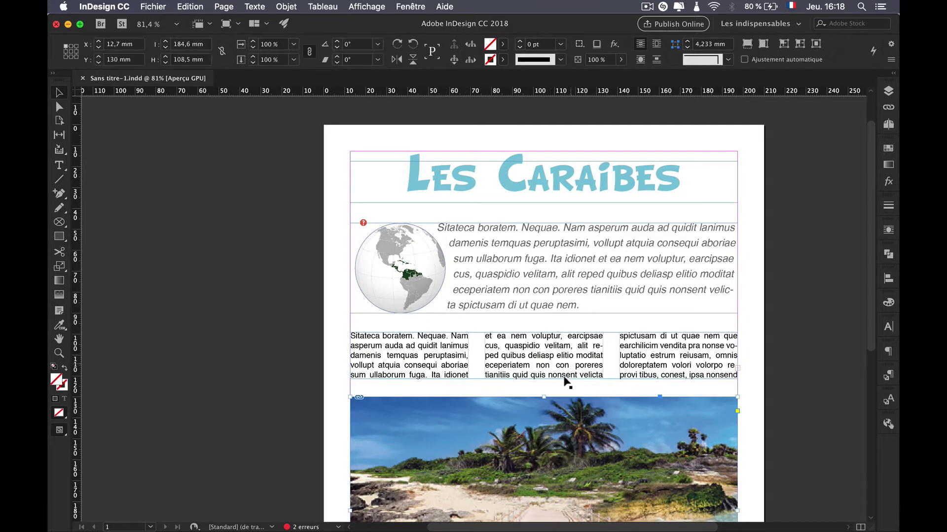
{"action": "scroll", "coordinate": [565, 382], "scroll_direction": "down", "scroll_amount": 5}
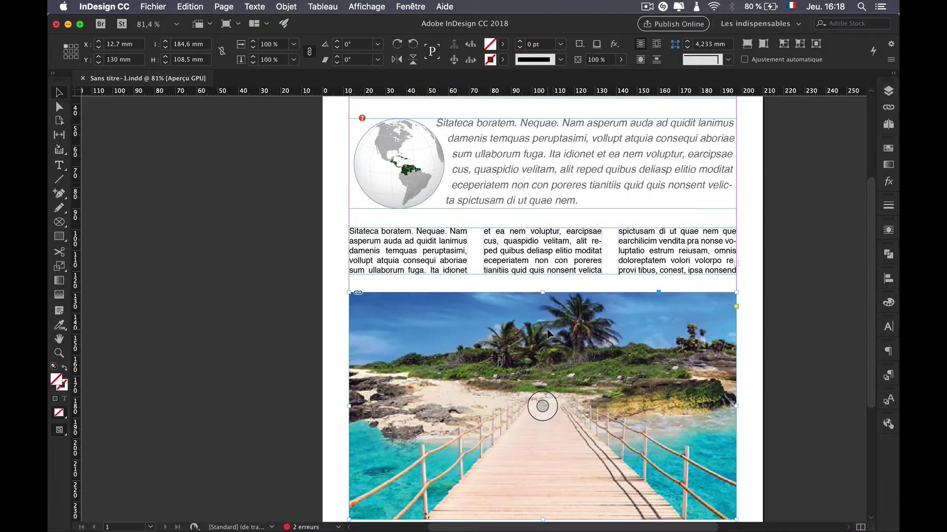
{"action": "scroll", "coordinate": [548, 335], "scroll_direction": "up", "scroll_amount": 5}
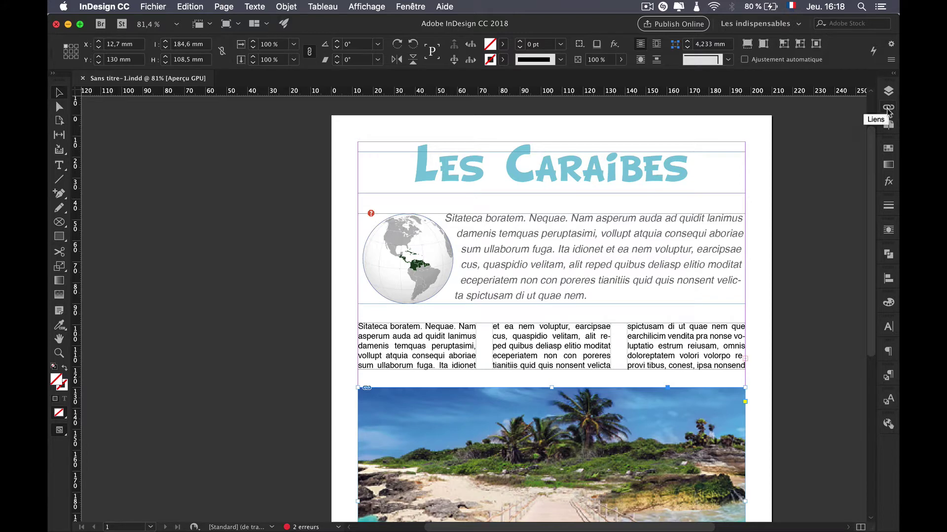
{"action": "left_click", "coordinate": [419, 5]}
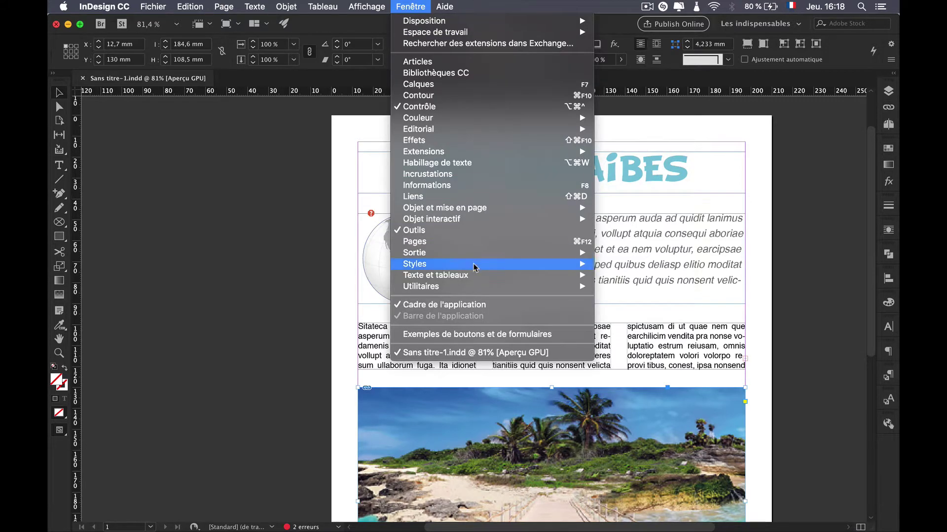
{"action": "left_click", "coordinate": [434, 196]}
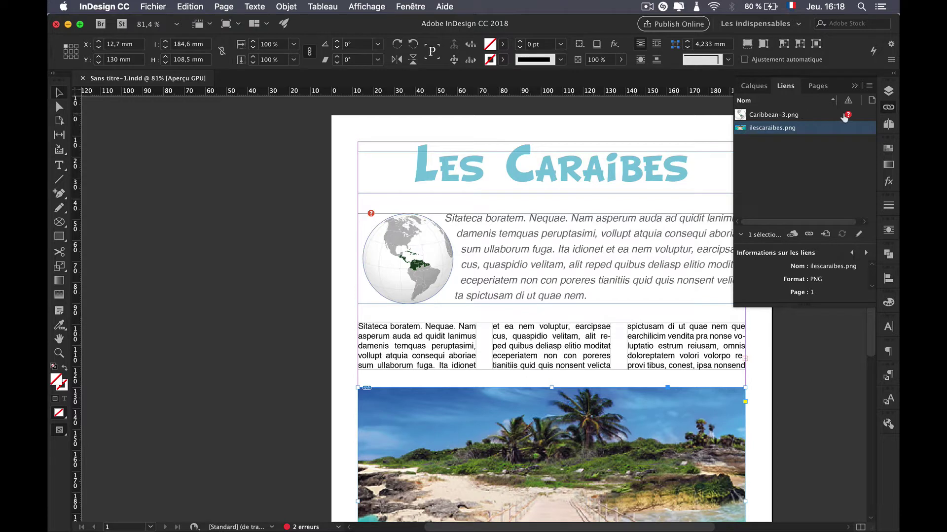
Relink the missing globe image Caribbean-3.png to the file of the same name in the Caraibes folder
{"action": "mouse_move", "coordinate": [849, 117]}
{"action": "left_click", "coordinate": [812, 115]}
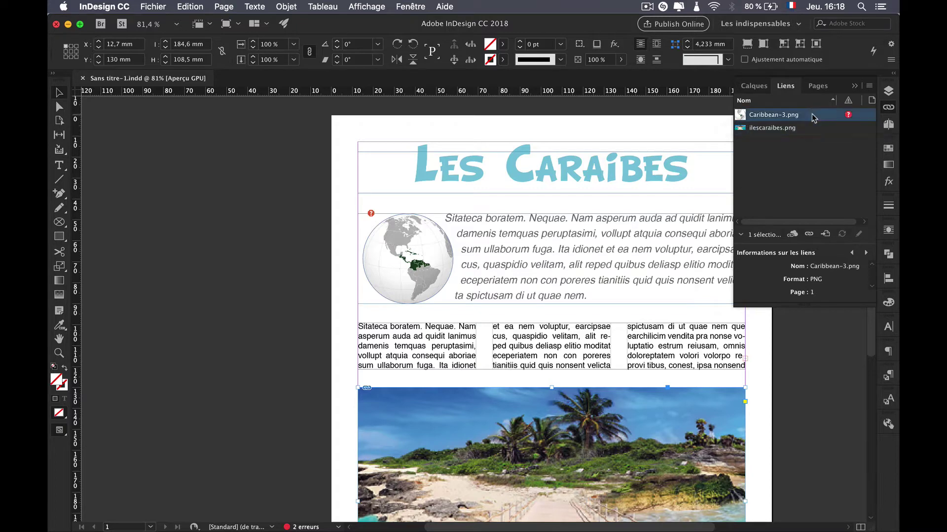
{"action": "left_click", "coordinate": [810, 236]}
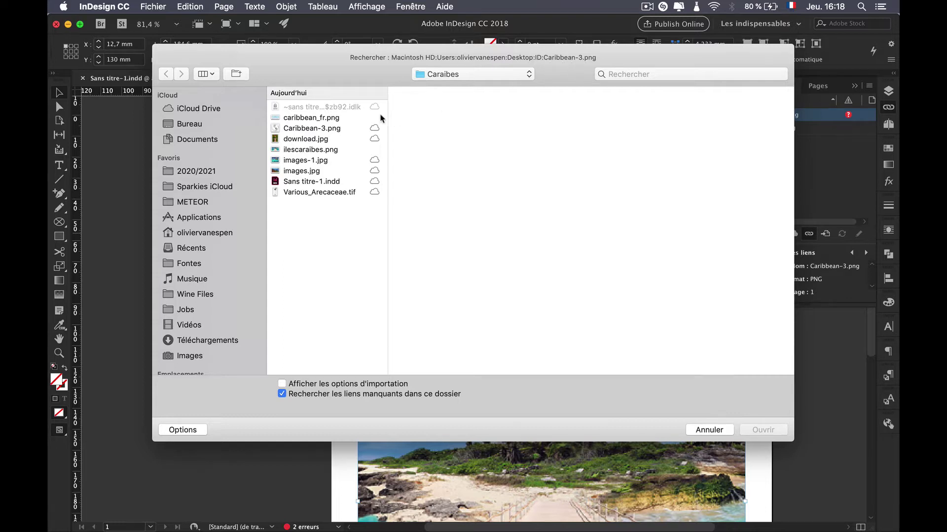
{"action": "left_click", "coordinate": [334, 129]}
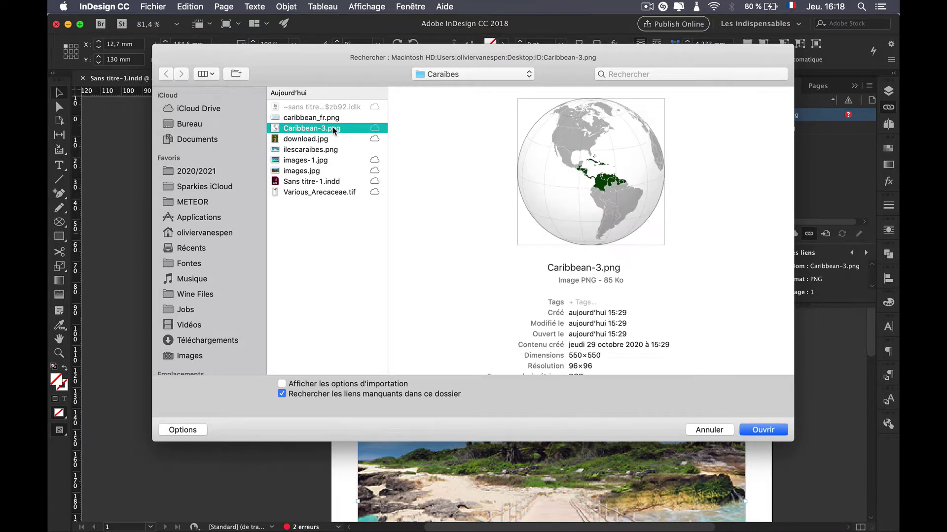
{"action": "left_click", "coordinate": [763, 430]}
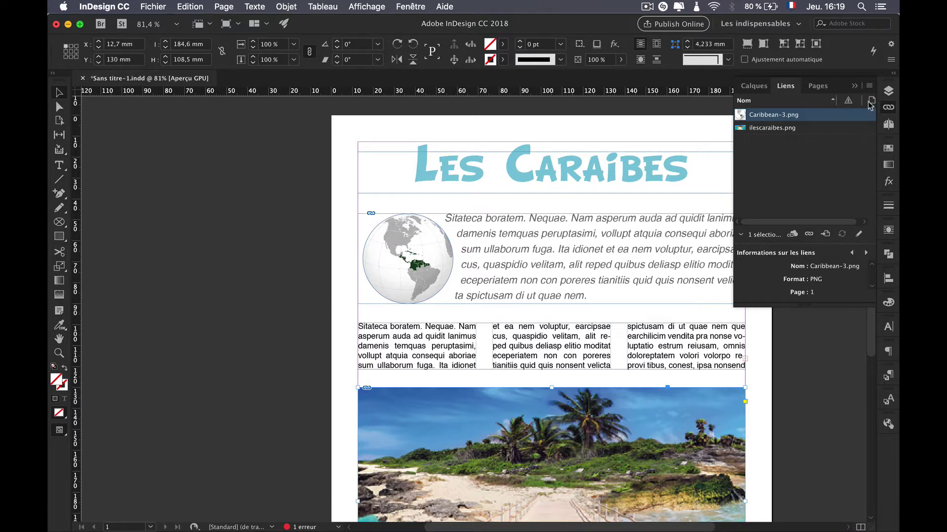
{"action": "left_click", "coordinate": [856, 87]}
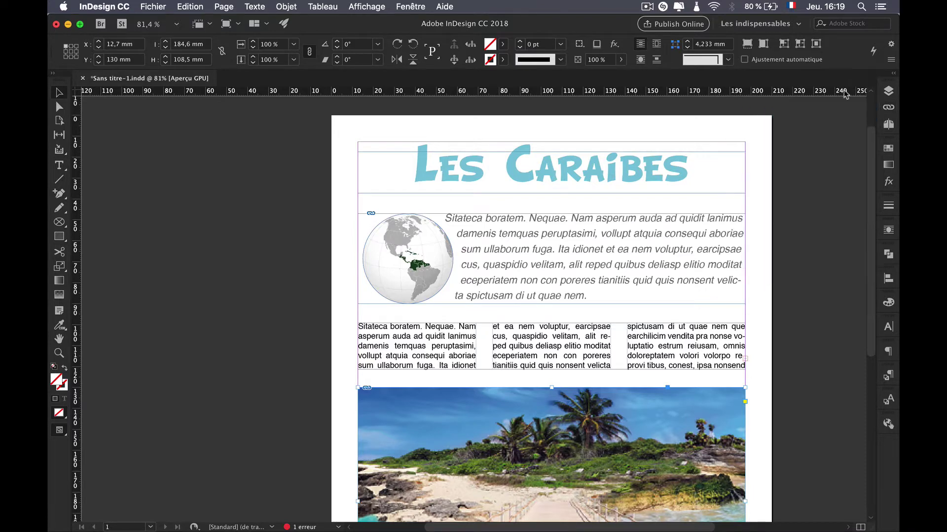
Sample a colour theme from the beach photo with the Color Theme tool and expand the Coloré_Thème swatch group
{"action": "scroll", "coordinate": [309, 243], "scroll_direction": "right", "scroll_amount": 5}
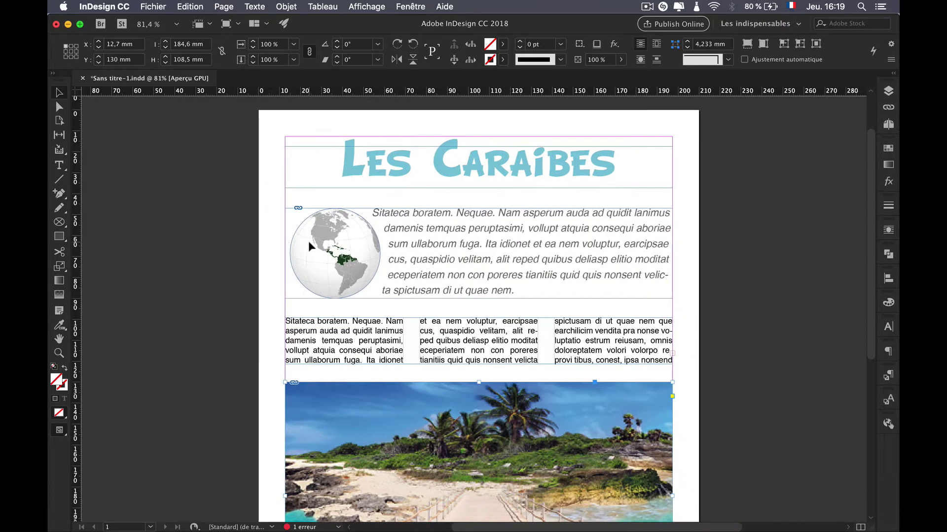
{"action": "scroll", "coordinate": [310, 243], "scroll_direction": "down", "scroll_amount": 3}
{"action": "scroll", "coordinate": [309, 243], "scroll_direction": "down", "scroll_amount": 3}
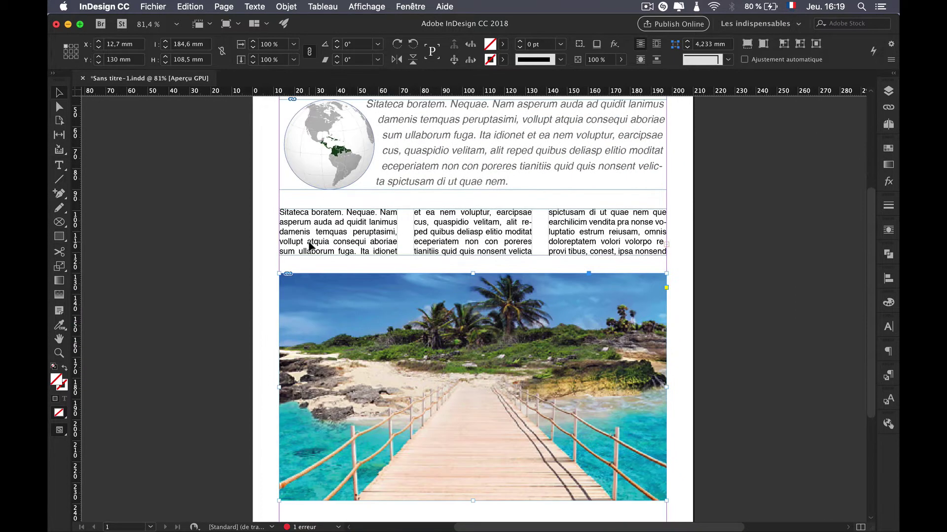
{"action": "scroll", "coordinate": [309, 245], "scroll_direction": "down", "scroll_amount": 1}
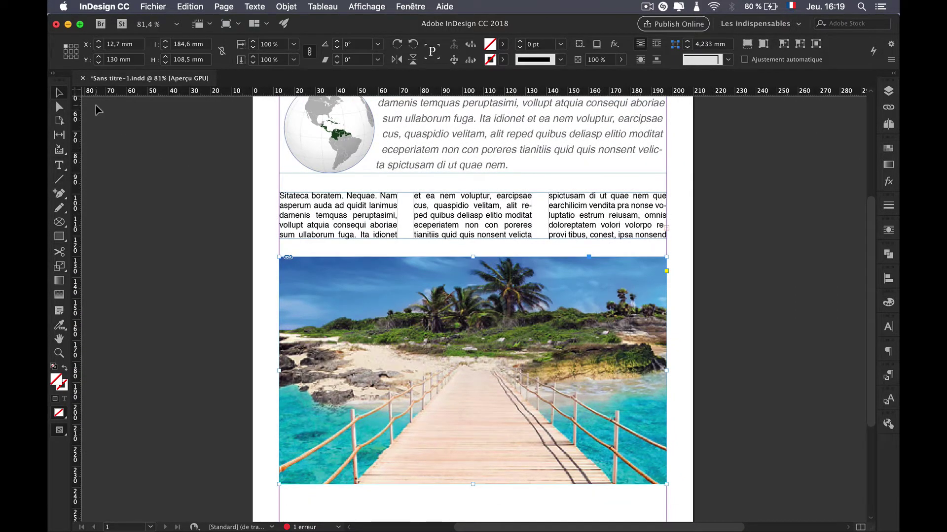
{"action": "left_click", "coordinate": [59, 327]}
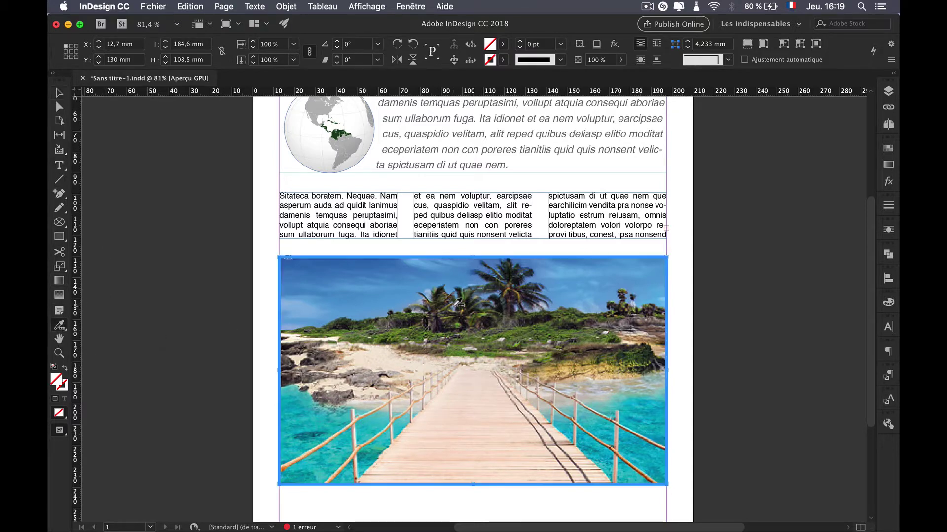
{"action": "left_click", "coordinate": [375, 290]}
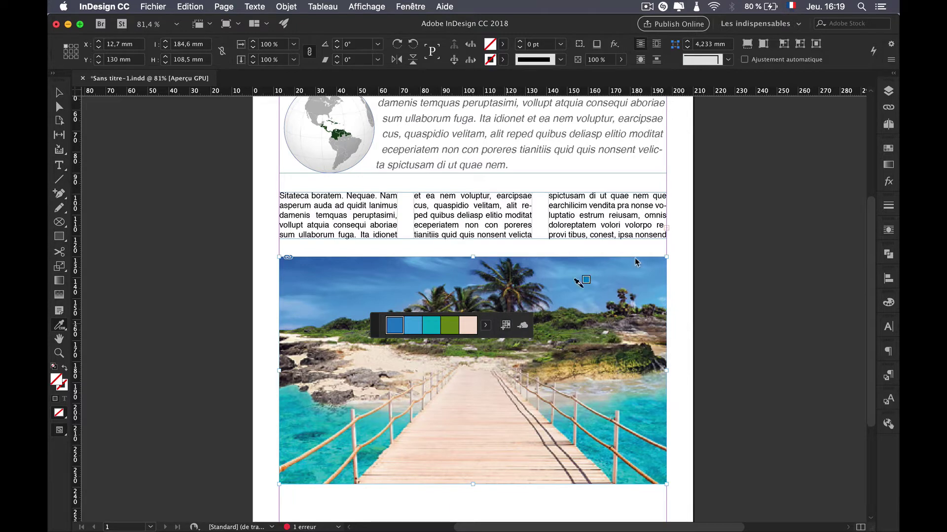
{"action": "left_click", "coordinate": [889, 149]}
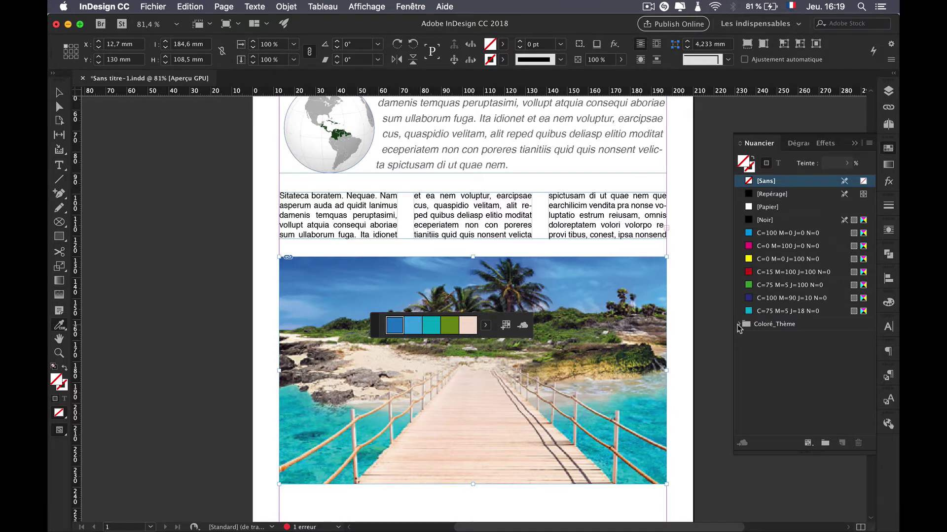
{"action": "left_click", "coordinate": [738, 325]}
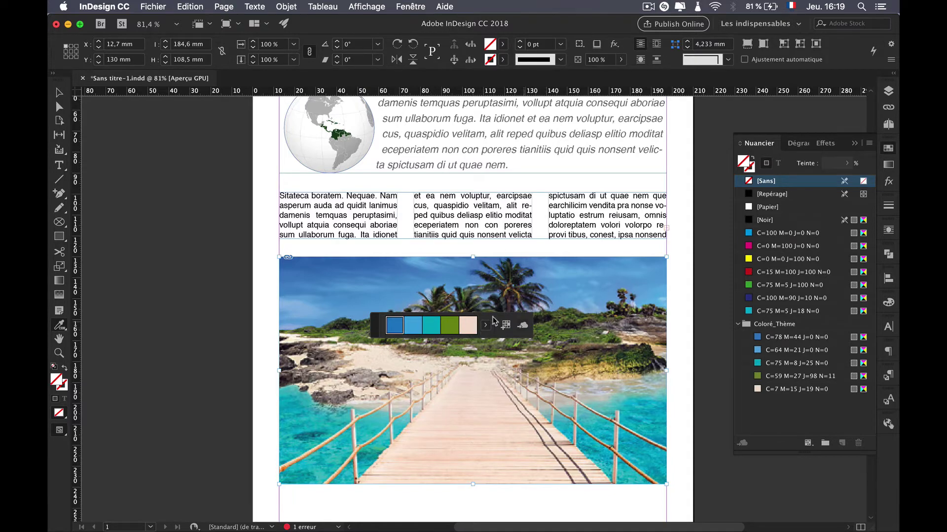
Recolour the whole title "Les Caraïbes" with the theme swatch C=64 M=21 J=0 N=0 at 100% tint
{"action": "left_click", "coordinate": [60, 92]}
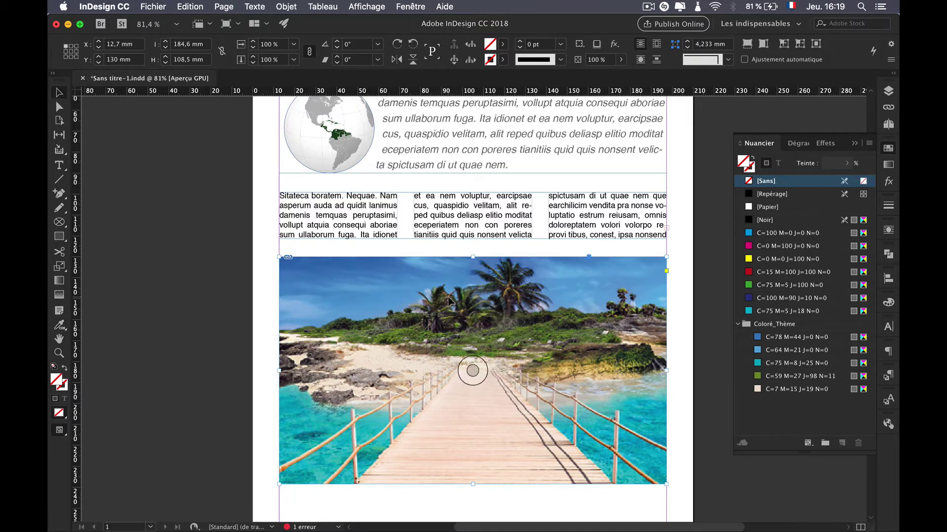
{"action": "scroll", "coordinate": [500, 266], "scroll_direction": "up", "scroll_amount": 5}
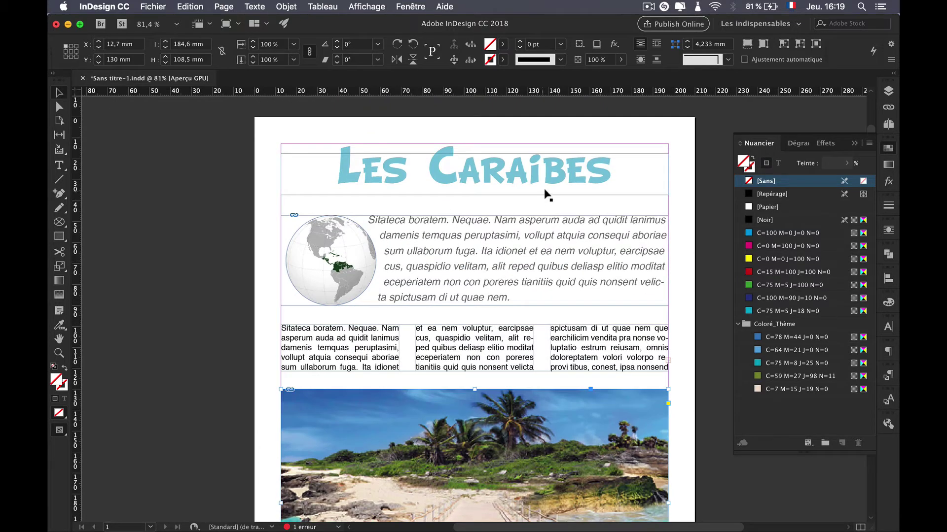
{"action": "double_click", "coordinate": [614, 172]}
{"action": "key", "text": "super+a"}
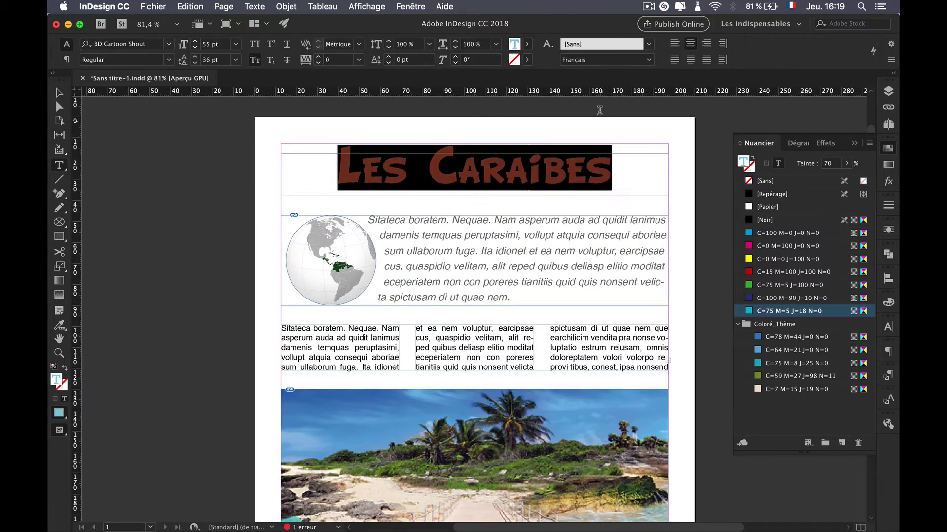
{"action": "left_click", "coordinate": [787, 350]}
{"action": "left_click", "coordinate": [847, 164]}
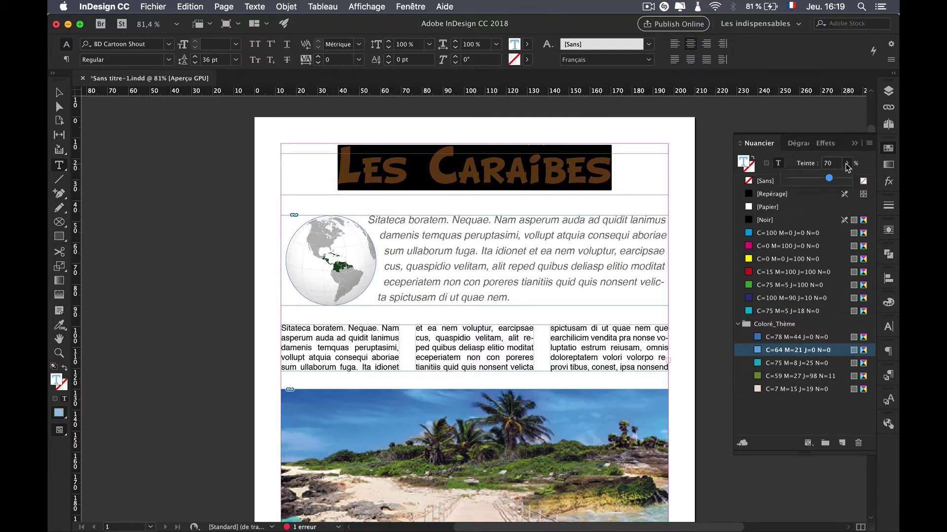
{"action": "key", "text": "shift+super+a"}
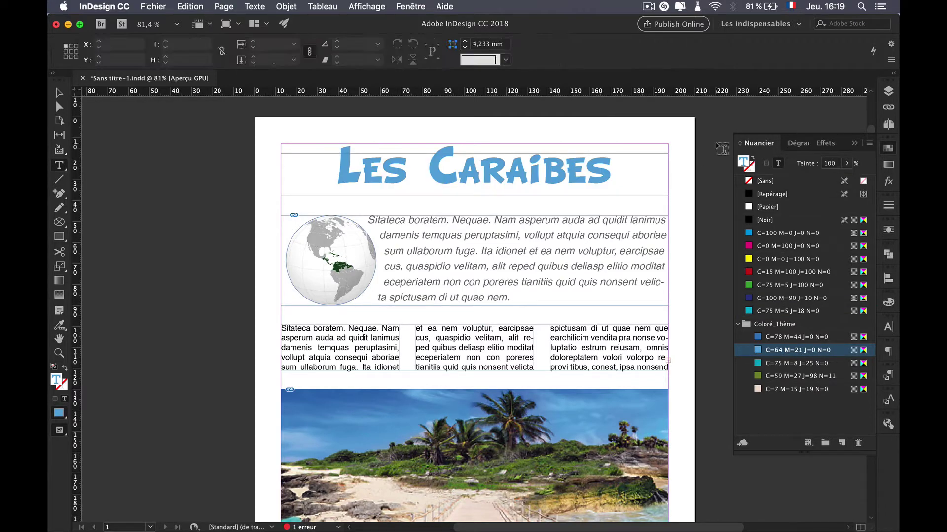
Review the page layout with the recoloured title and put the swatch list away
{"action": "scroll", "coordinate": [567, 343], "scroll_direction": "down", "scroll_amount": 2}
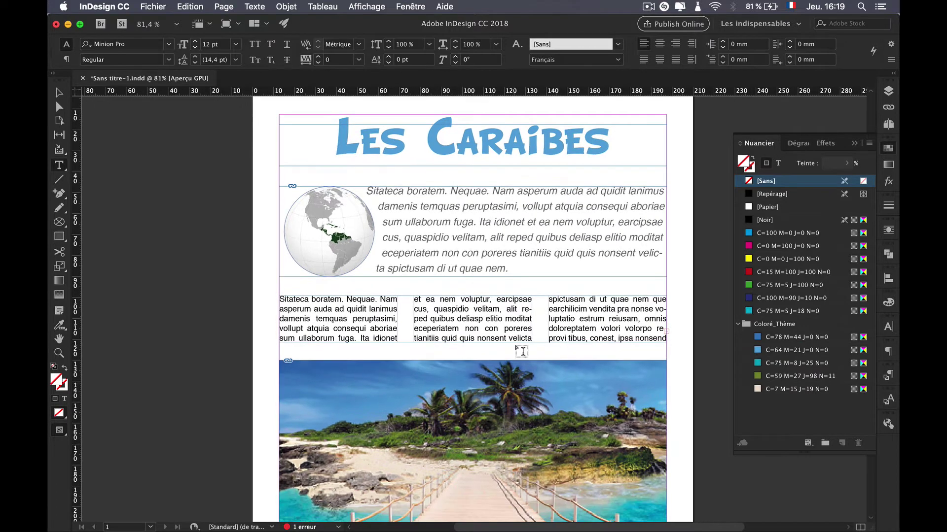
{"action": "scroll", "coordinate": [539, 359], "scroll_direction": "down", "scroll_amount": 4}
{"action": "scroll", "coordinate": [539, 359], "scroll_direction": "up", "scroll_amount": 6}
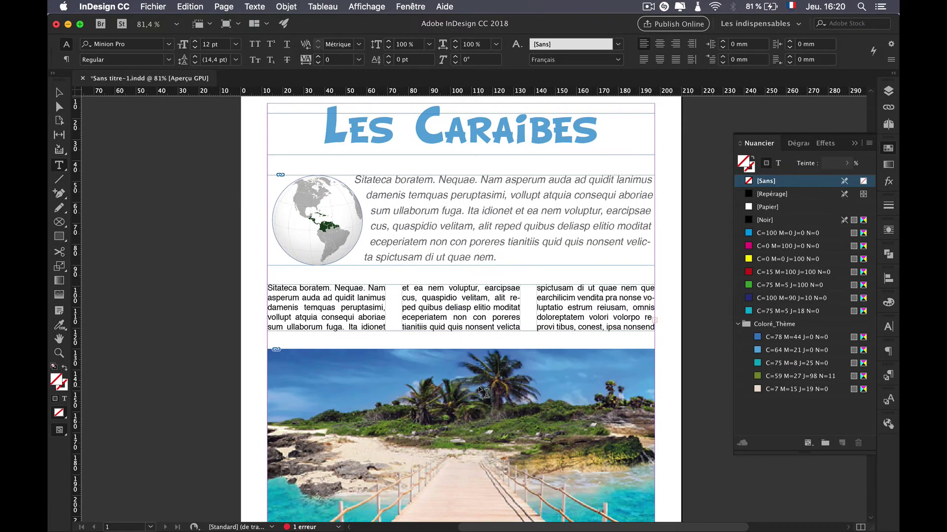
{"action": "scroll", "coordinate": [480, 389], "scroll_direction": "right", "scroll_amount": 2}
{"action": "scroll", "coordinate": [481, 390], "scroll_direction": "up", "scroll_amount": 1}
{"action": "scroll", "coordinate": [481, 391], "scroll_direction": "right", "scroll_amount": 1}
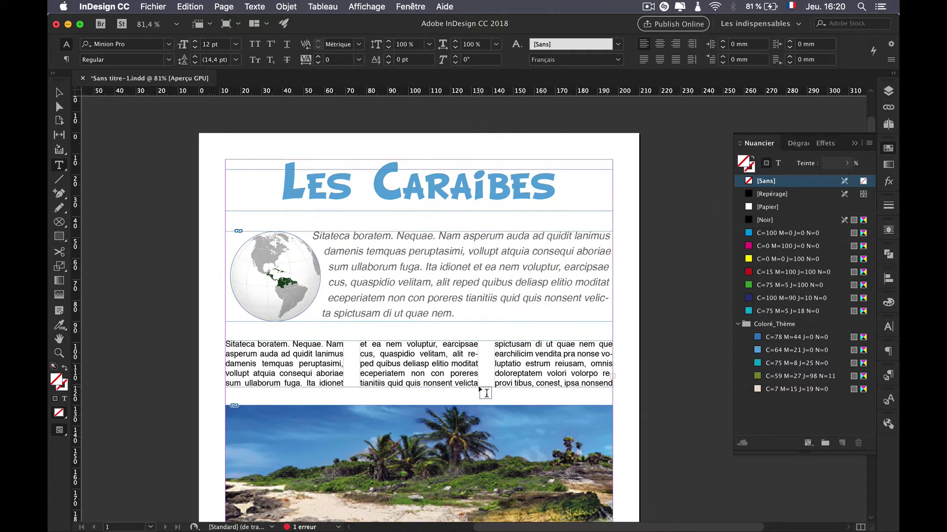
{"action": "scroll", "coordinate": [481, 391], "scroll_direction": "up", "scroll_amount": 1}
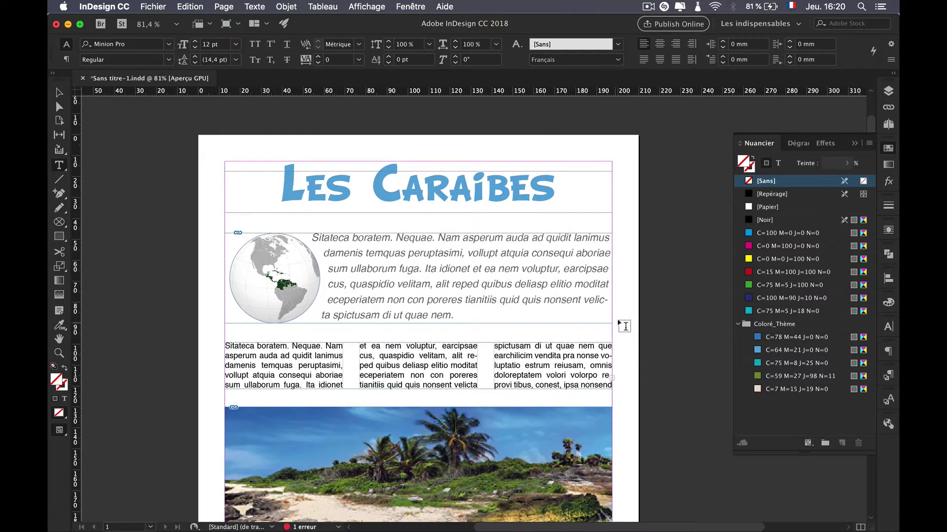
{"action": "left_click", "coordinate": [58, 92]}
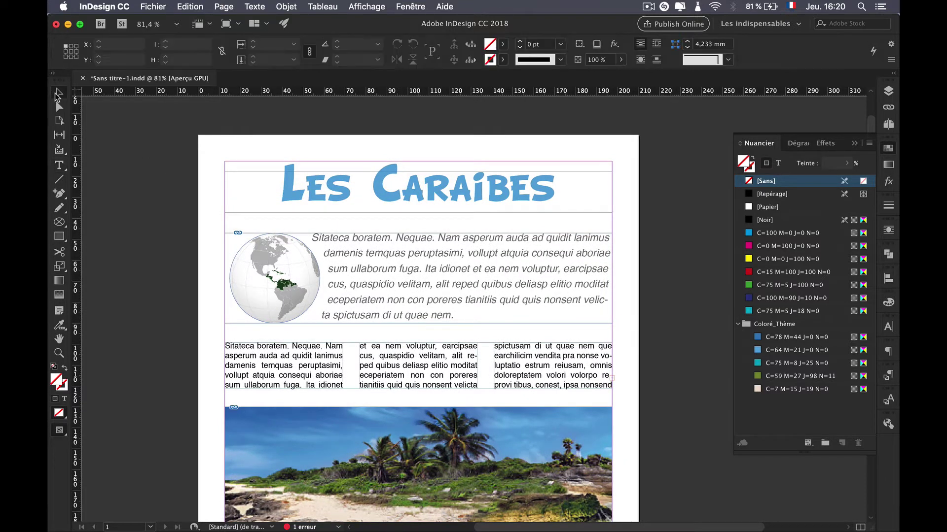
{"action": "left_click", "coordinate": [856, 144]}
Draw a circular frame about 181 mm in diameter extending past the page's upper right corner
{"action": "scroll", "coordinate": [721, 246], "scroll_direction": "down", "scroll_amount": 6}
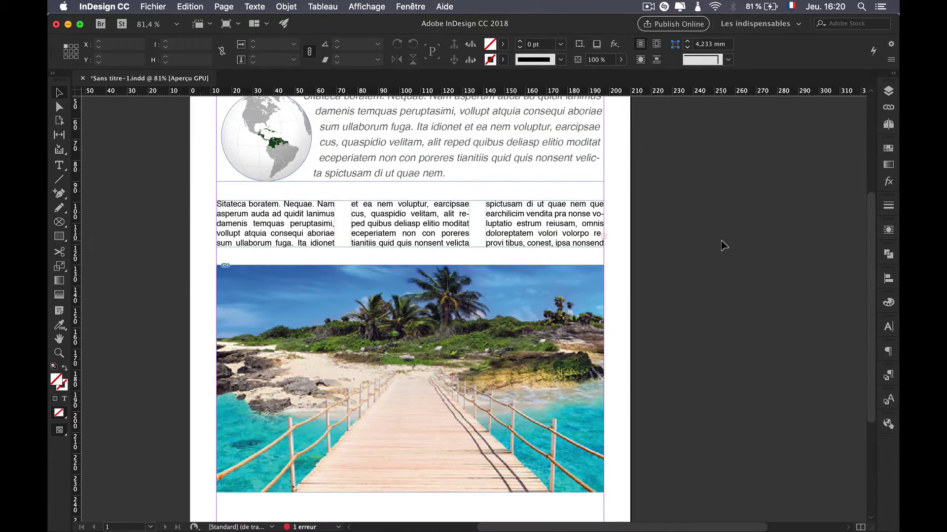
{"action": "scroll", "coordinate": [723, 245], "scroll_direction": "up", "scroll_amount": 2}
{"action": "scroll", "coordinate": [722, 245], "scroll_direction": "down", "scroll_amount": 4}
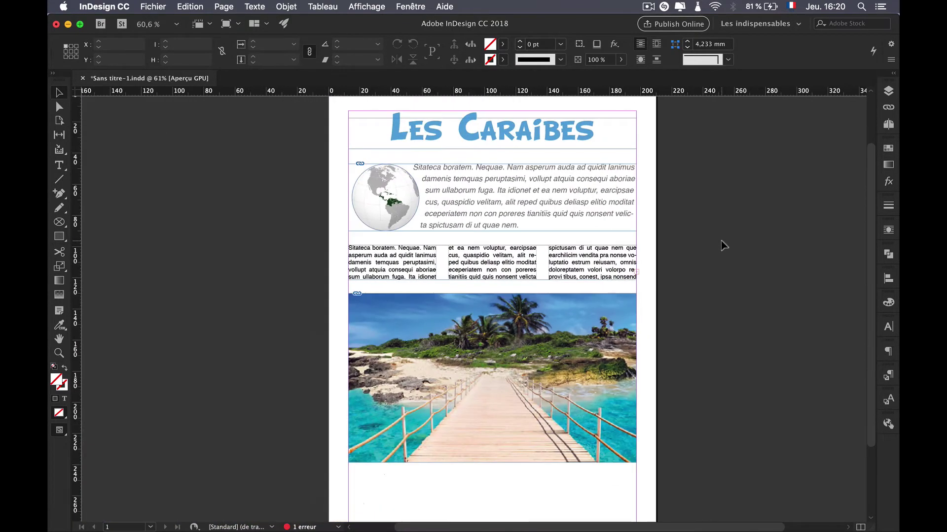
{"action": "scroll", "coordinate": [722, 231], "scroll_direction": "down", "scroll_amount": 3}
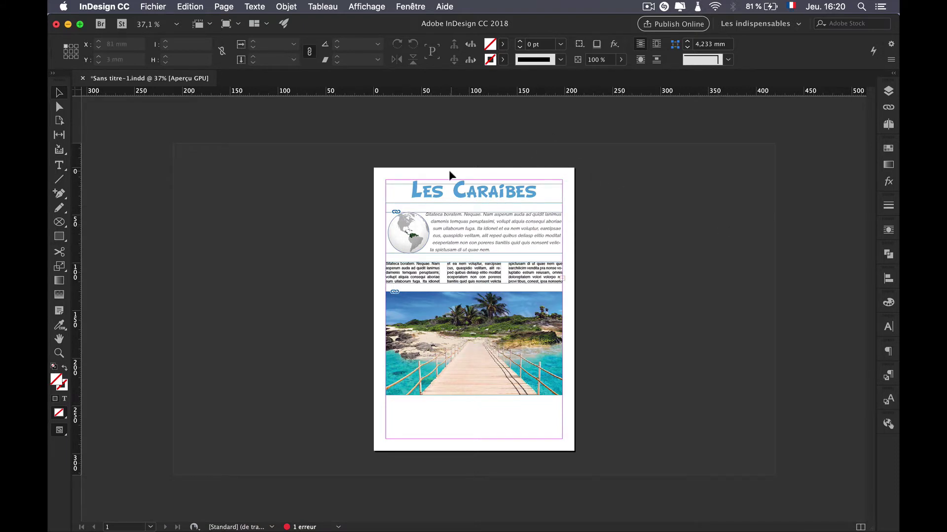
{"action": "left_click", "coordinate": [60, 223]}
{"action": "left_click_drag", "start_coordinate": [499, 159], "coordinate": [732, 332]}
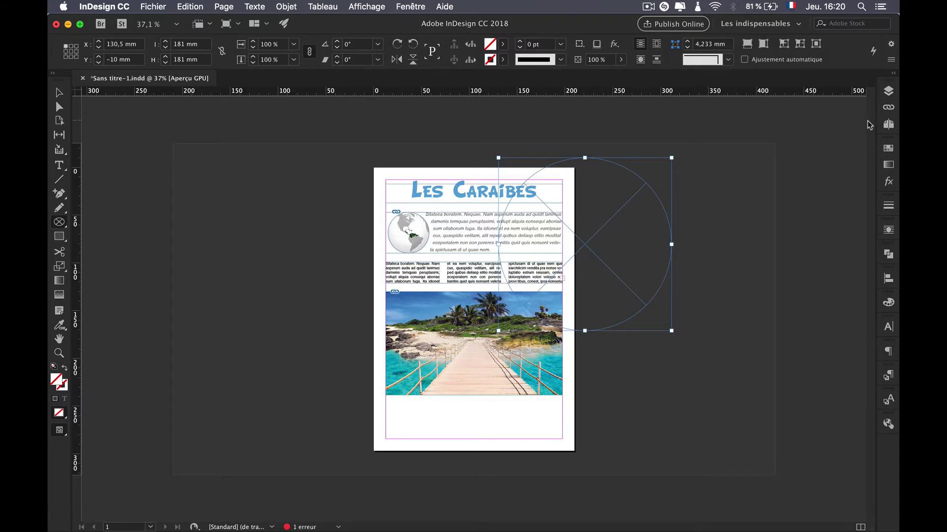
Show the gradient settings as a floating window beside the swatch list and expand the Coloré_Thème group
{"action": "left_click", "coordinate": [888, 148]}
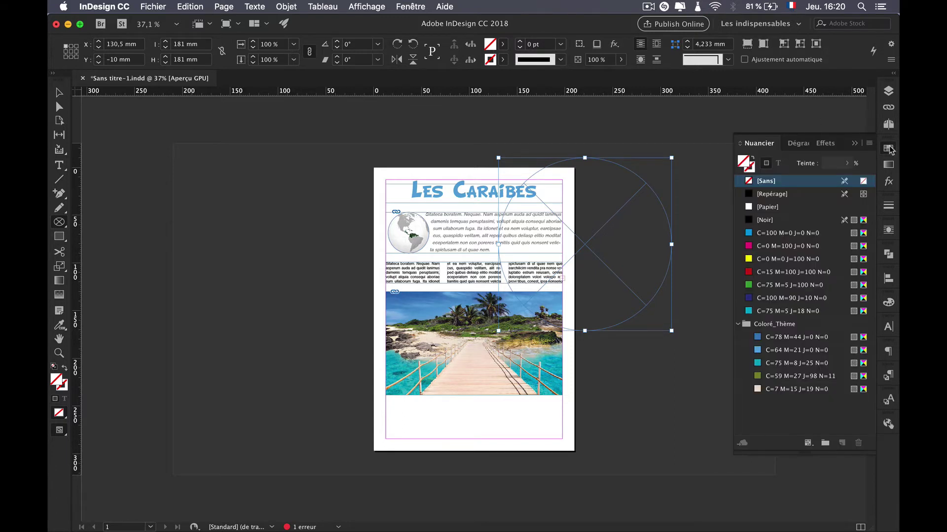
{"action": "left_click", "coordinate": [739, 325]}
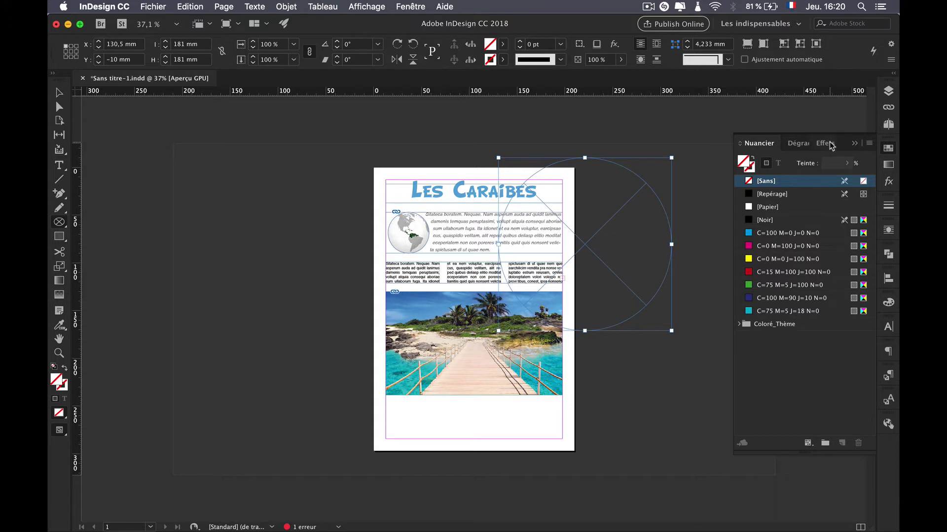
{"action": "left_click", "coordinate": [411, 5]}
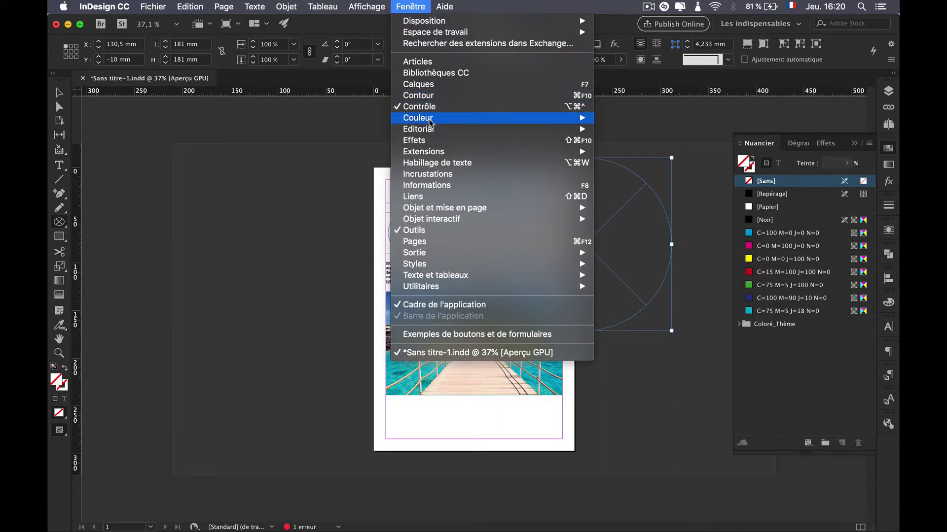
{"action": "mouse_move", "coordinate": [428, 130]}
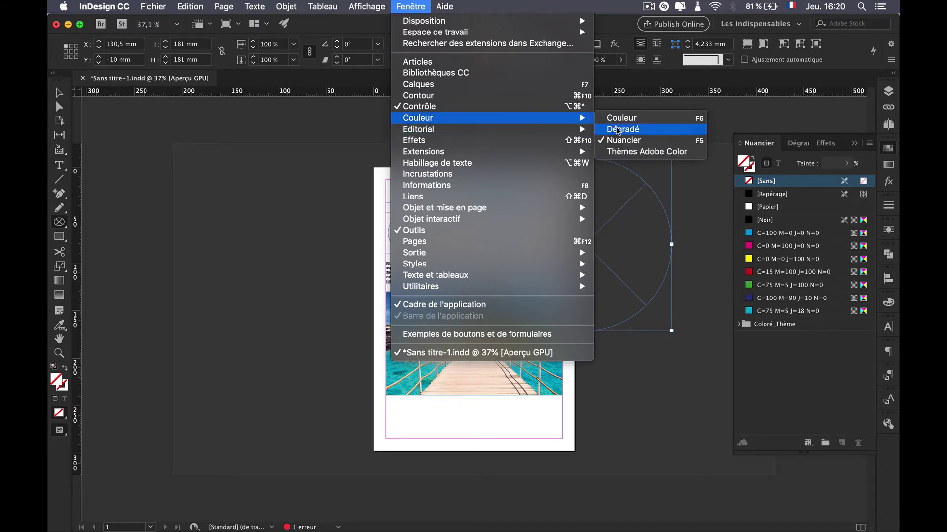
{"action": "left_click", "coordinate": [616, 128]}
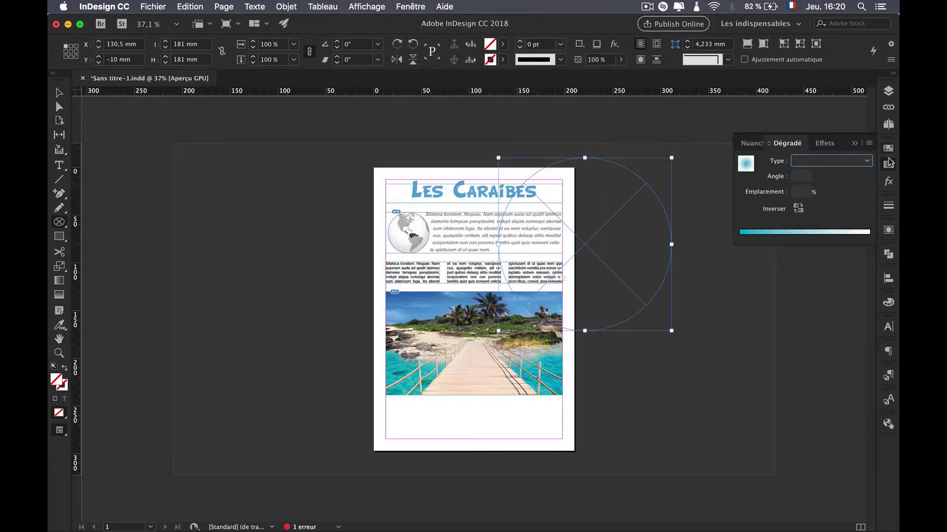
{"action": "left_click_drag", "start_coordinate": [786, 148], "coordinate": [664, 337]}
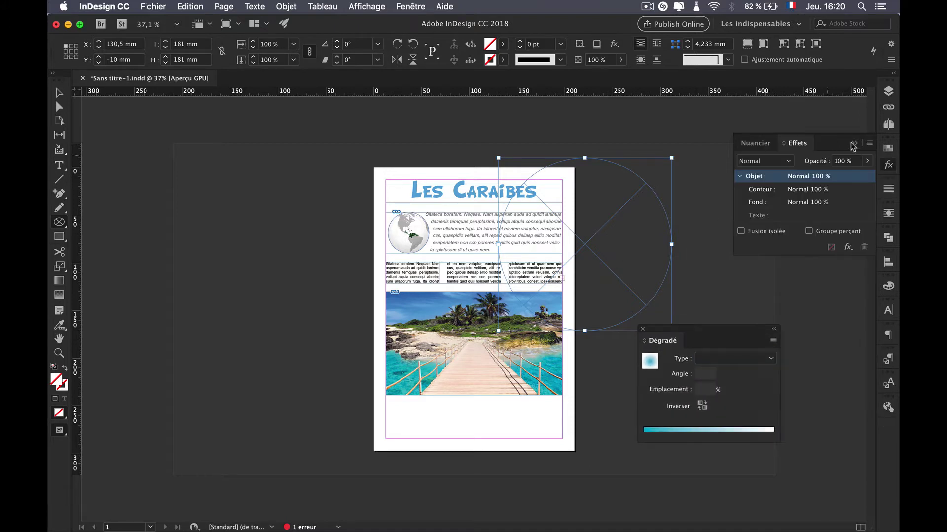
{"action": "left_click", "coordinate": [889, 148]}
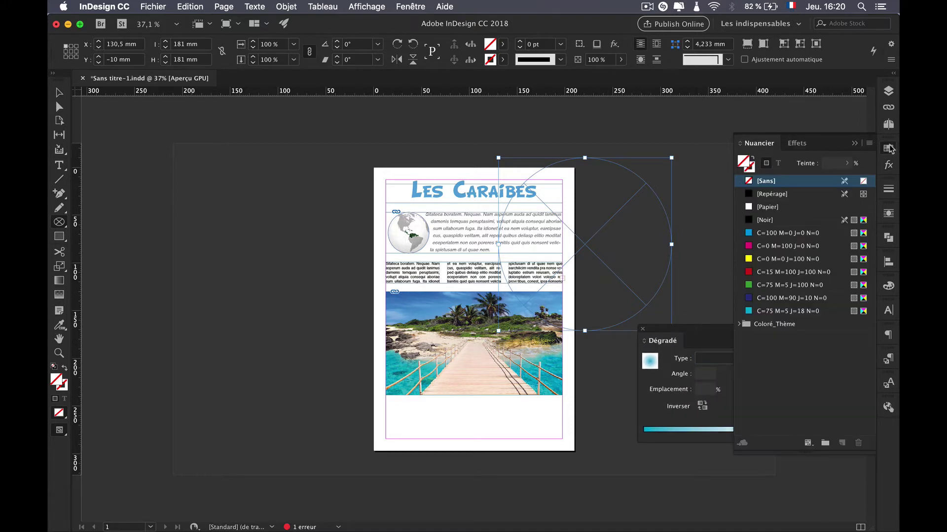
{"action": "left_click_drag", "start_coordinate": [713, 329], "coordinate": [667, 341]}
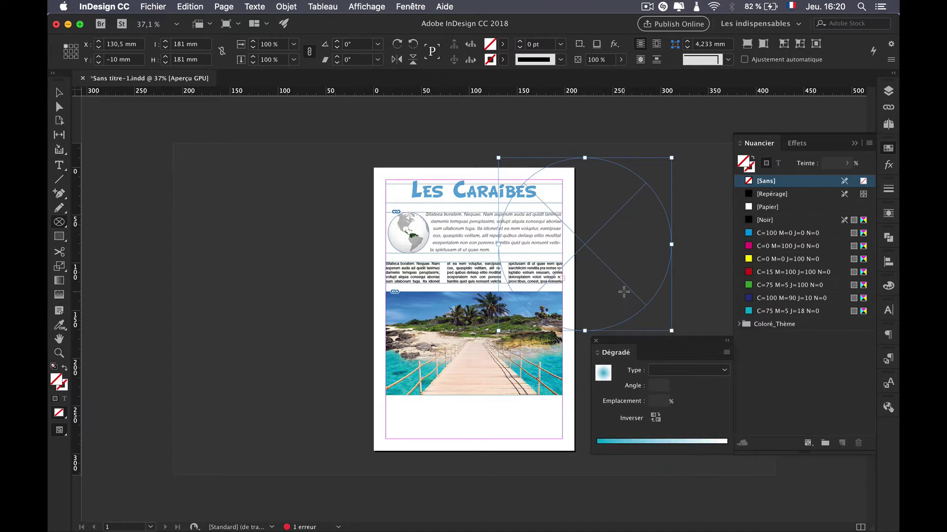
{"action": "left_click", "coordinate": [739, 325]}
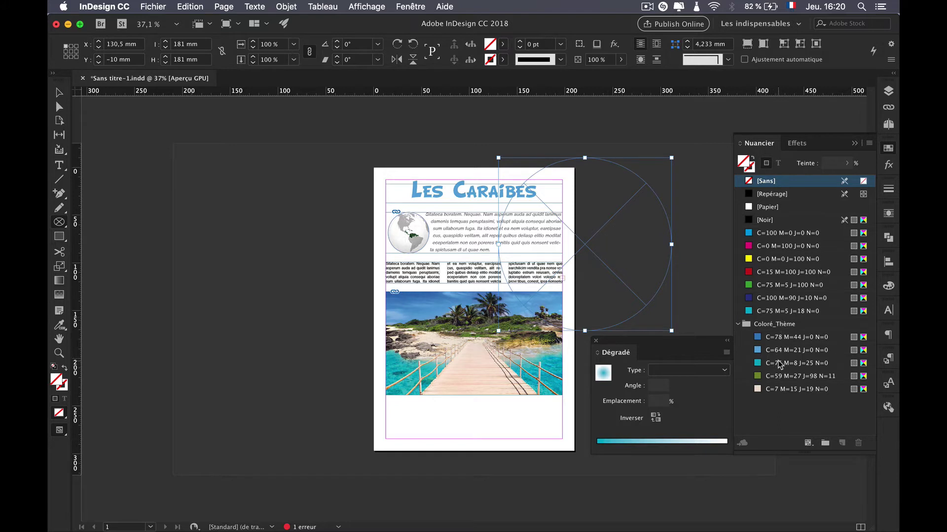
Fill the circle with a radial gradient from C=75 M=8 J=25 N=0 at about 1.1% to [Papier] at about 99.55%
{"action": "left_click_drag", "start_coordinate": [779, 365], "coordinate": [631, 444]}
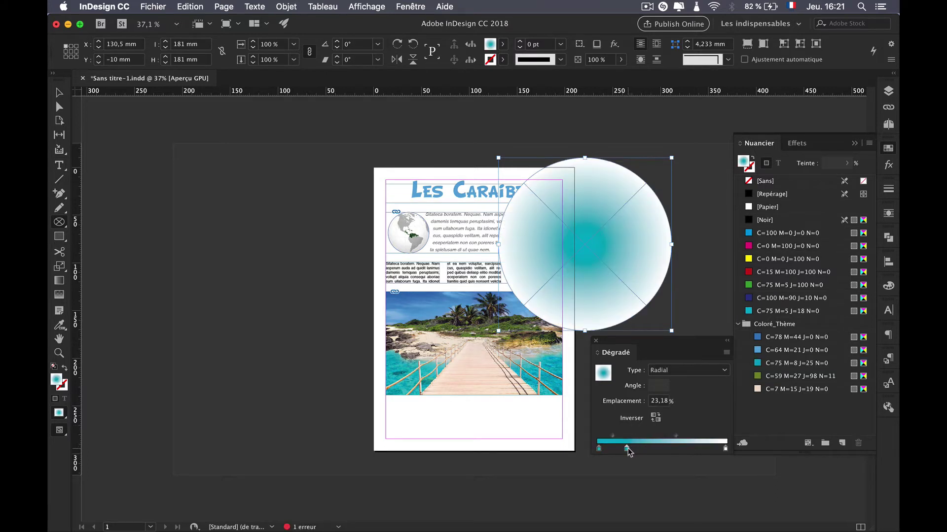
{"action": "left_click_drag", "start_coordinate": [626, 450], "coordinate": [571, 461]}
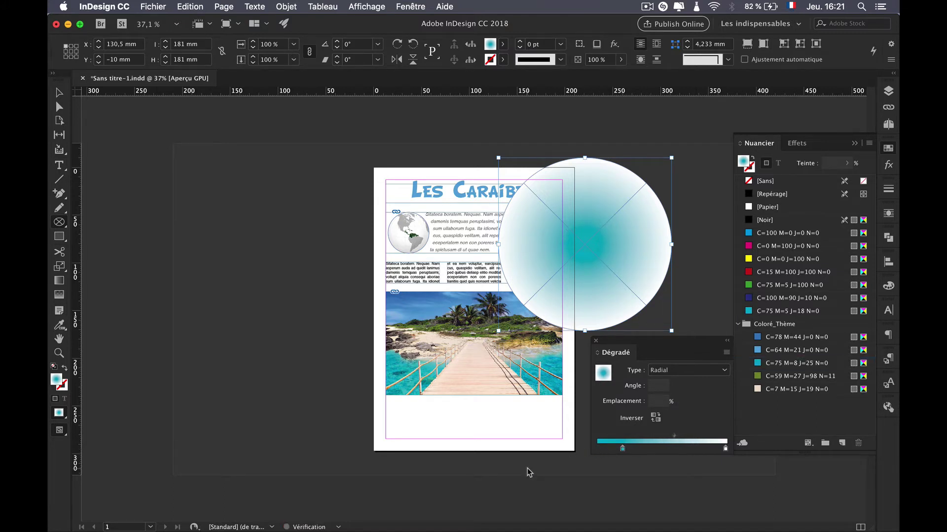
{"action": "mouse_move", "coordinate": [725, 449]}
{"action": "left_mouse_down"}
{"action": "mouse_move", "coordinate": [655, 448]}
{"action": "mouse_move", "coordinate": [711, 450]}
{"action": "left_mouse_up"}
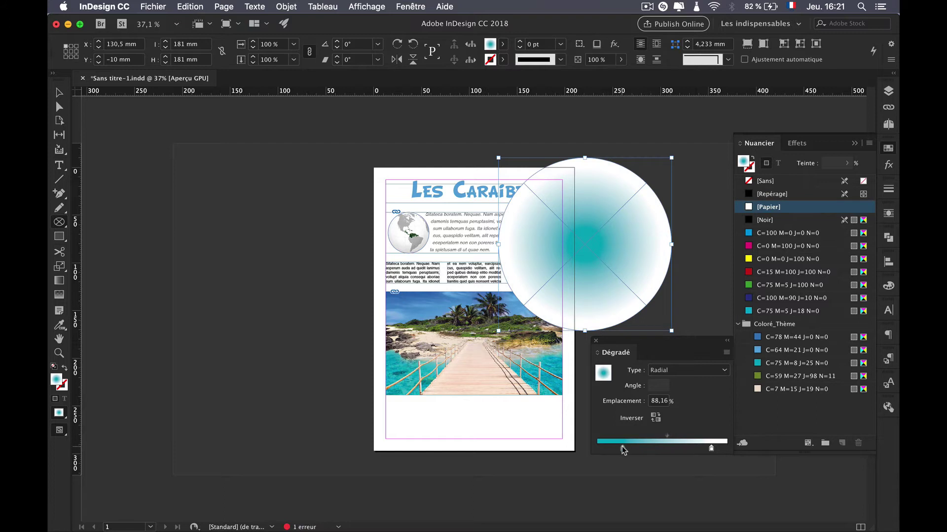
{"action": "left_click_drag", "start_coordinate": [623, 450], "coordinate": [590, 456]}
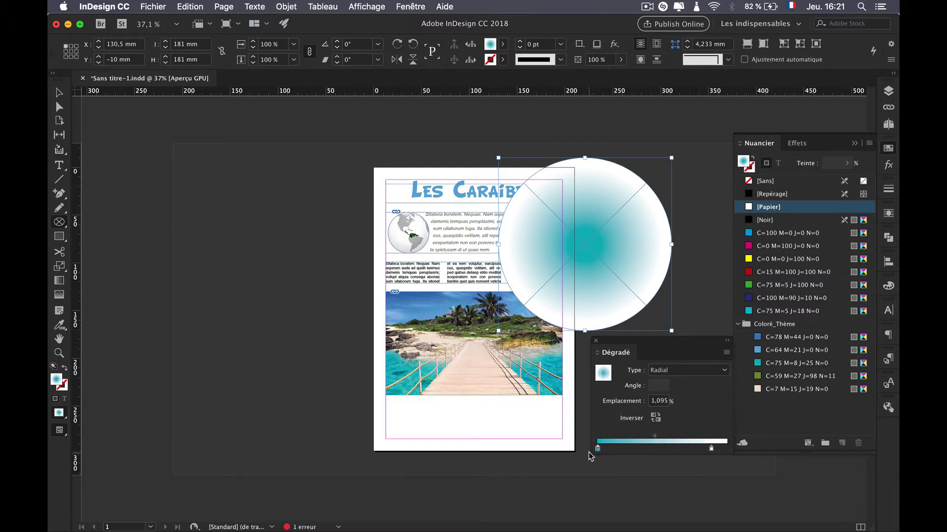
{"action": "left_click_drag", "start_coordinate": [711, 449], "coordinate": [747, 446]}
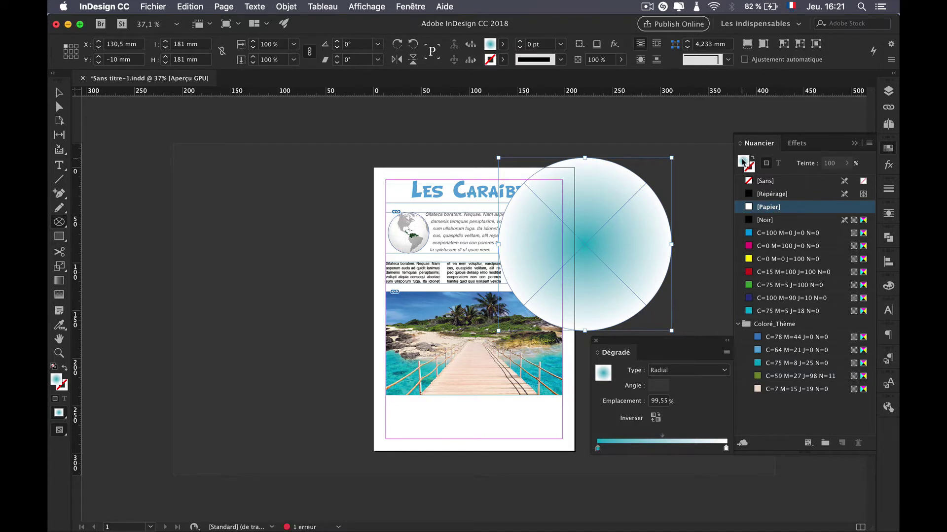
Save the circle's gradient as a swatch just above the Coloré_Thème group and dock the gradient settings back as an icon
{"action": "left_click_drag", "start_coordinate": [757, 173], "coordinate": [769, 316]}
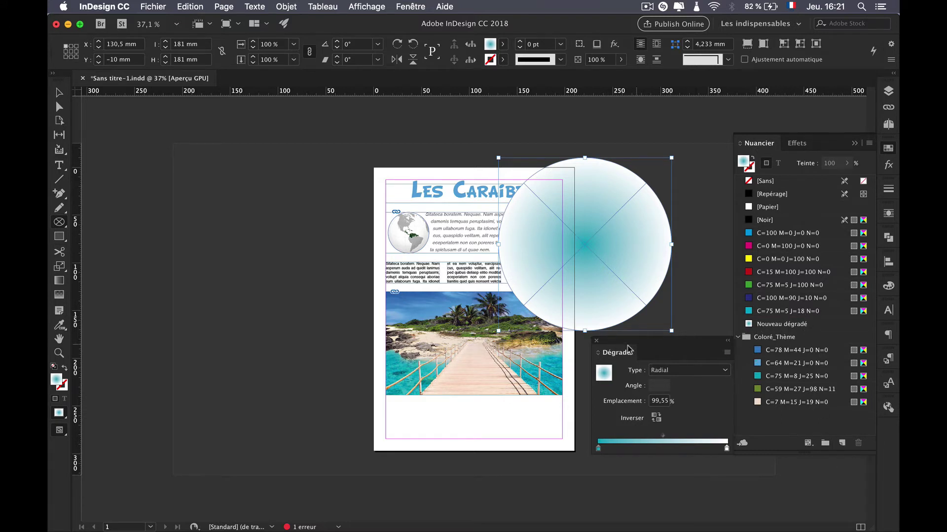
{"action": "left_click_drag", "start_coordinate": [652, 345], "coordinate": [890, 429]}
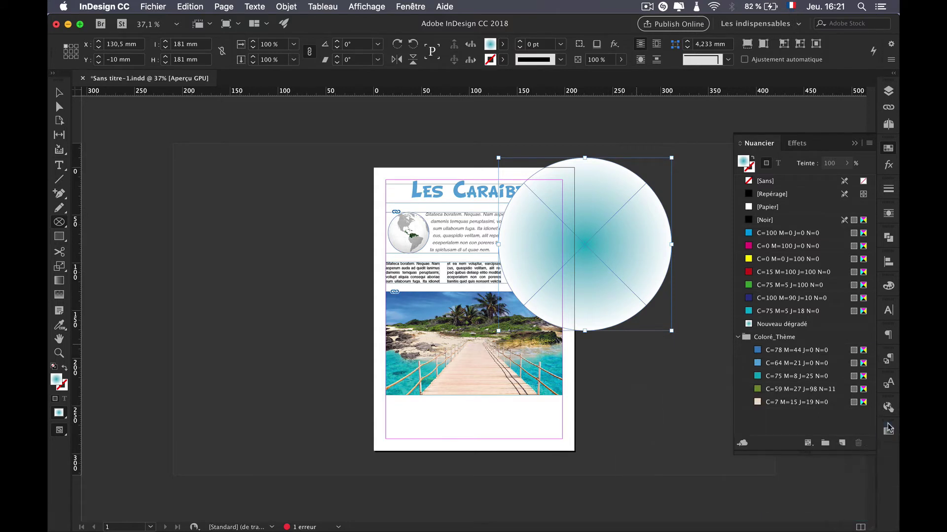
{"action": "left_click", "coordinate": [640, 265]}
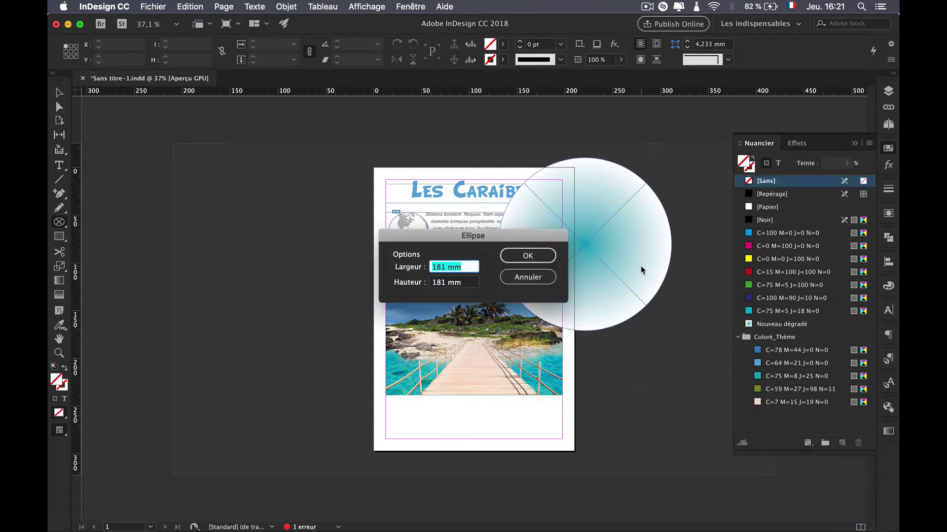
{"action": "left_click", "coordinate": [545, 276]}
Try the solid swatch C=75 M=5 J=18 N=0 on the circle and reapply the saved gradient swatch Nouveau dégradé
{"action": "left_click", "coordinate": [60, 93]}
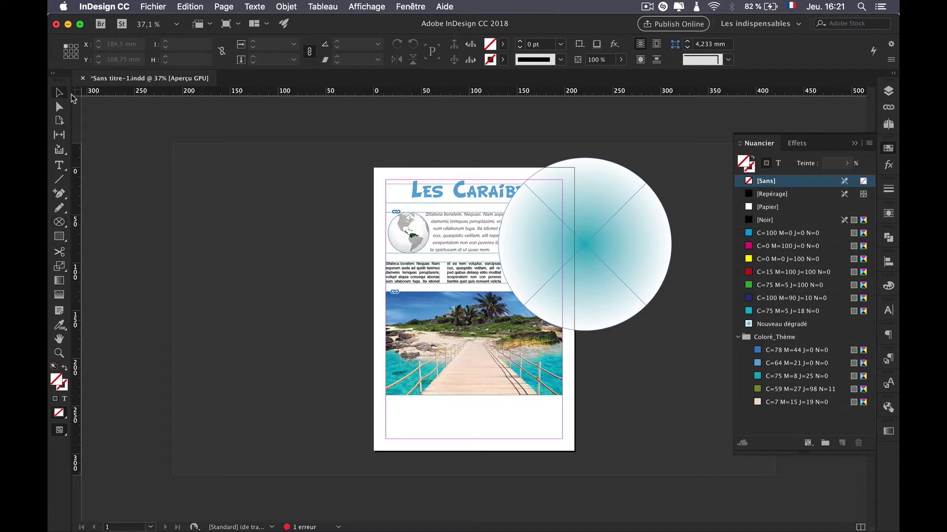
{"action": "left_click", "coordinate": [600, 228]}
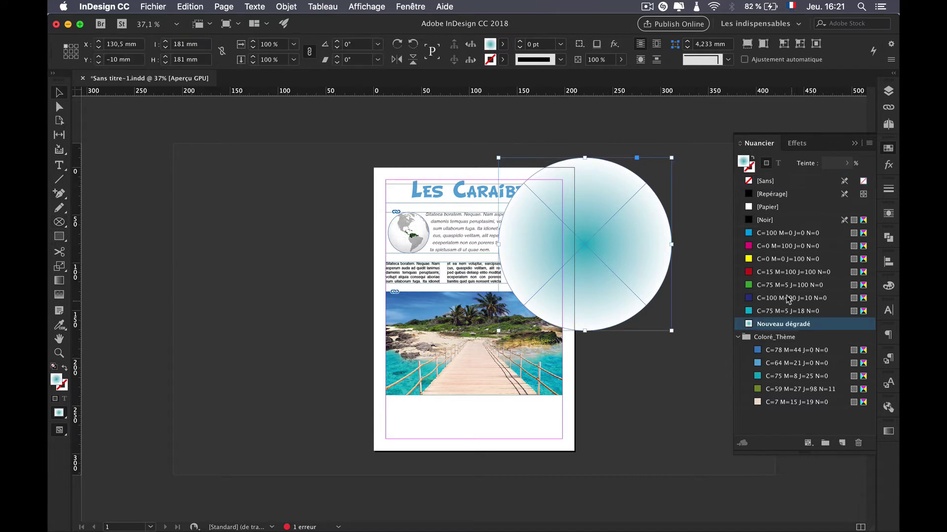
{"action": "left_click", "coordinate": [785, 298]}
{"action": "left_click", "coordinate": [780, 311]}
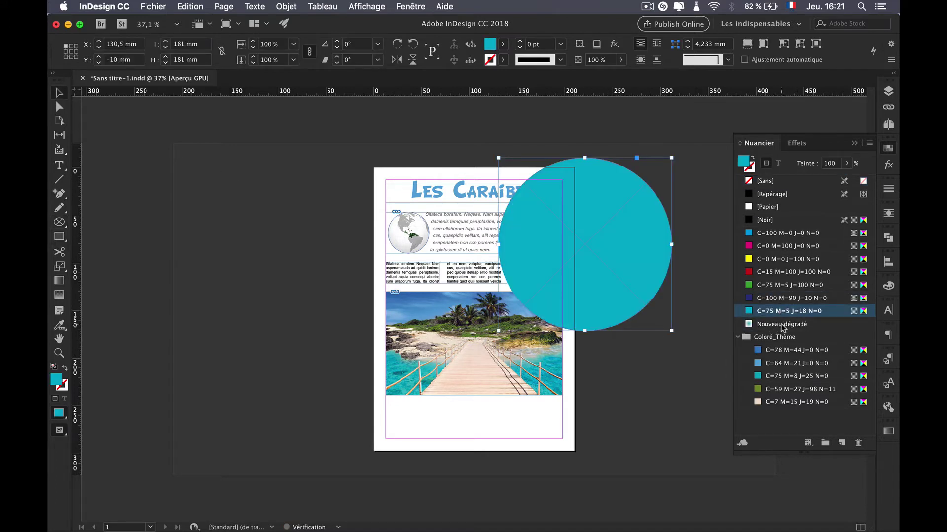
{"action": "left_click", "coordinate": [802, 325]}
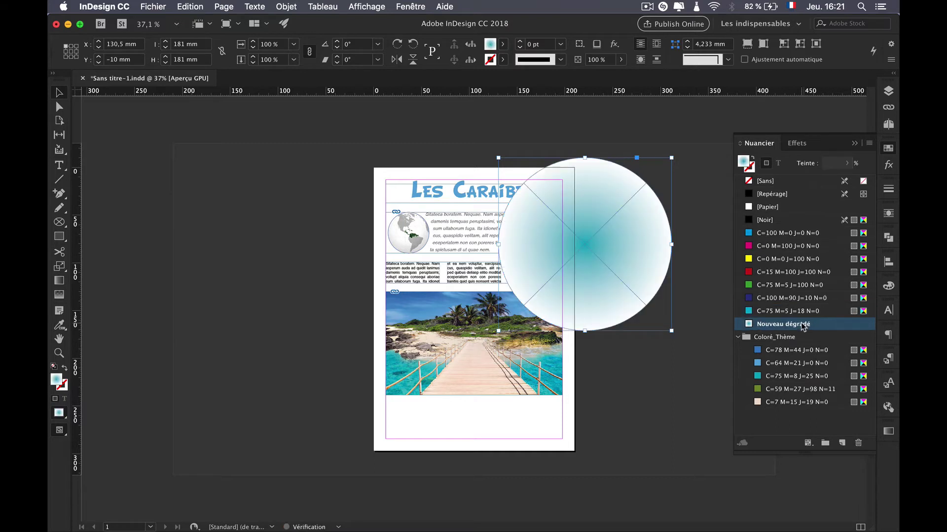
Move the gradient circle to about X 98.25 mm, Y −28 mm and send it behind all other page content
{"action": "left_click_drag", "start_coordinate": [629, 229], "coordinate": [599, 212]}
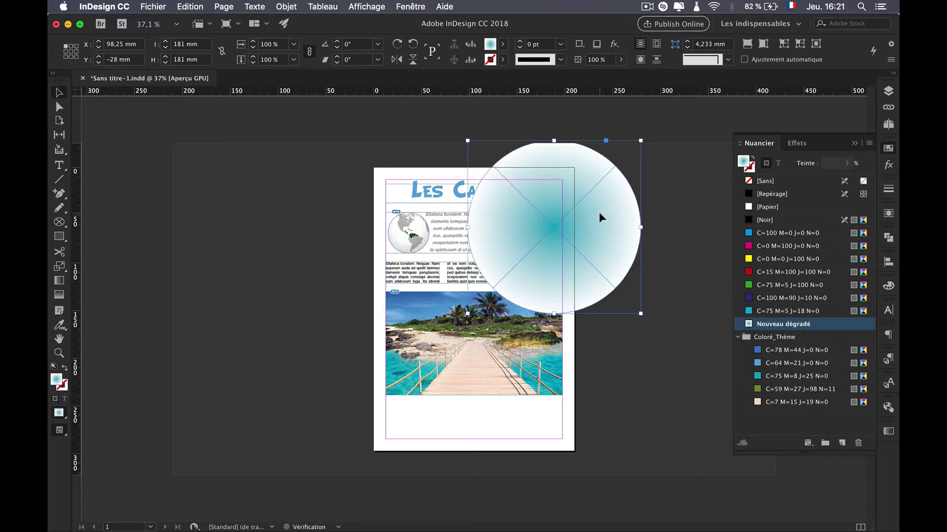
{"action": "right_click", "coordinate": [542, 196]}
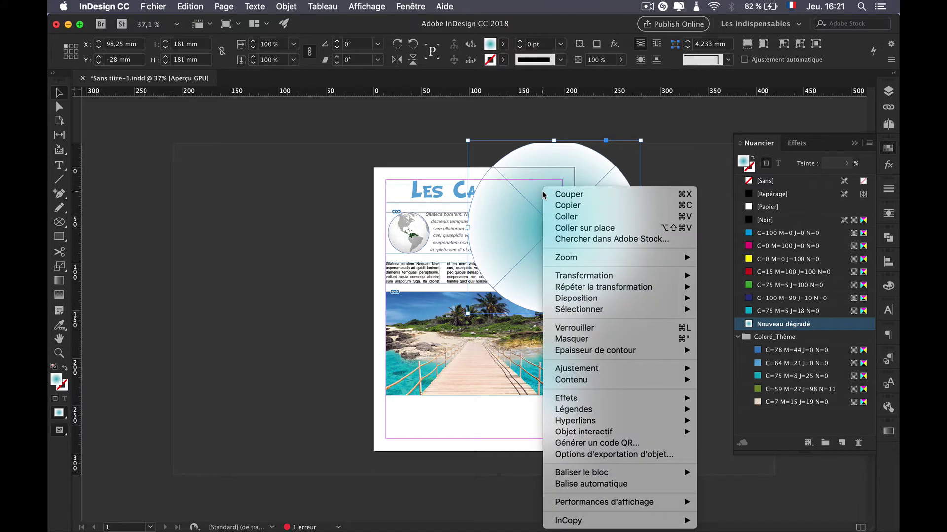
{"action": "mouse_move", "coordinate": [673, 300]}
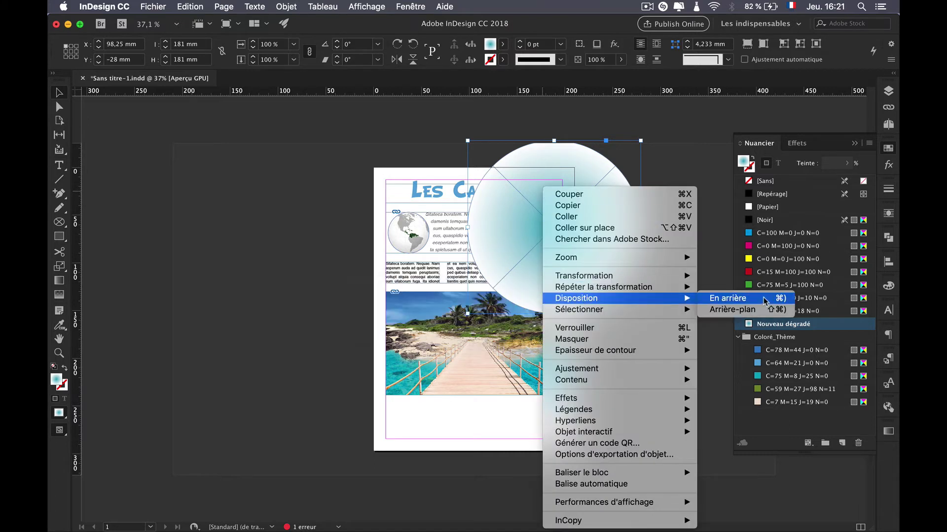
{"action": "left_click", "coordinate": [762, 311]}
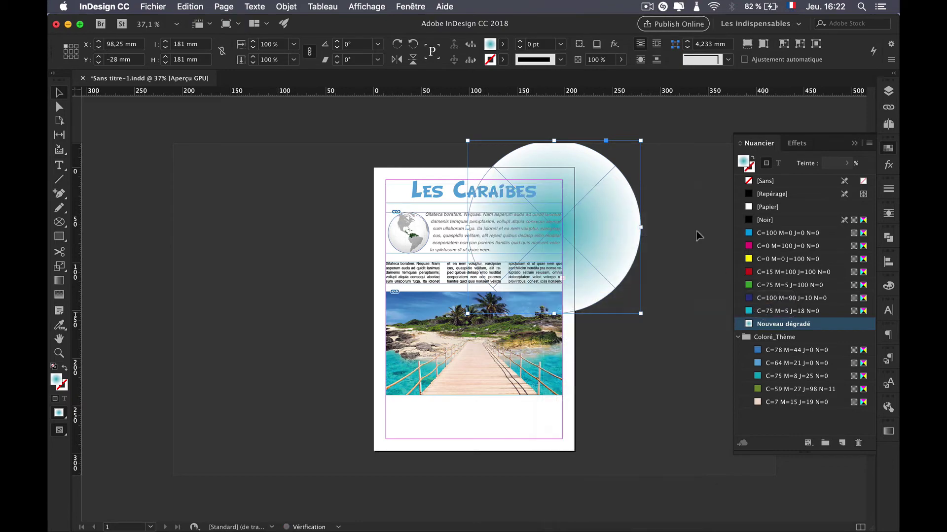
Preview the page without frames and guides and examine how the gradient sits behind the title and text
{"action": "left_click", "coordinate": [685, 222]}
{"action": "key", "text": "w"}
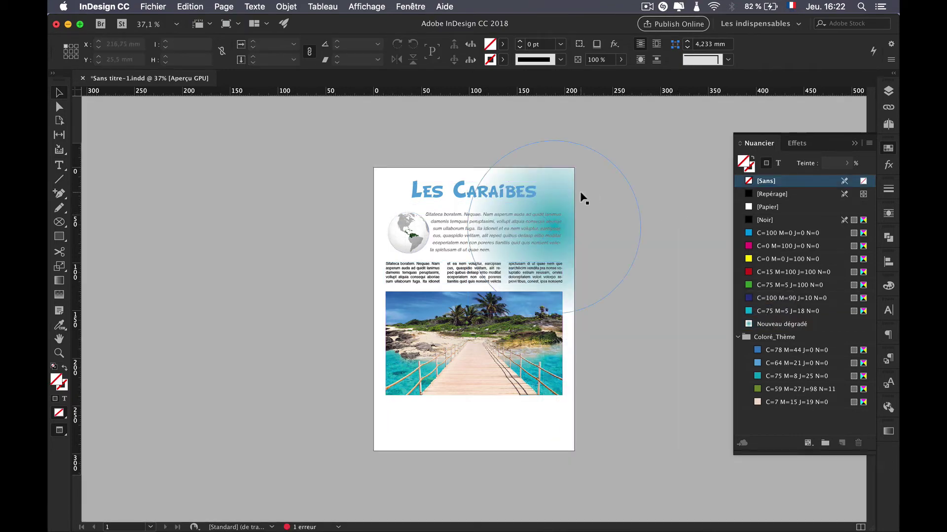
{"action": "scroll", "coordinate": [582, 197], "scroll_direction": "up", "scroll_amount": 3}
{"action": "scroll", "coordinate": [581, 196], "scroll_direction": "up", "scroll_amount": 1}
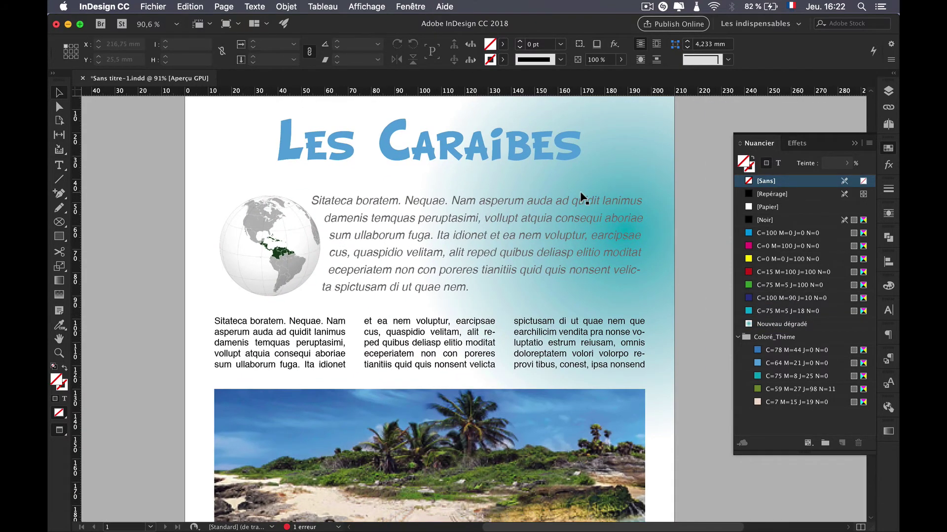
{"action": "key", "text": "super+0"}
Move the gradient circle farther up the page's upper right corner, to about X 102 mm, Y −53.25 mm
{"action": "left_click", "coordinate": [570, 173]}
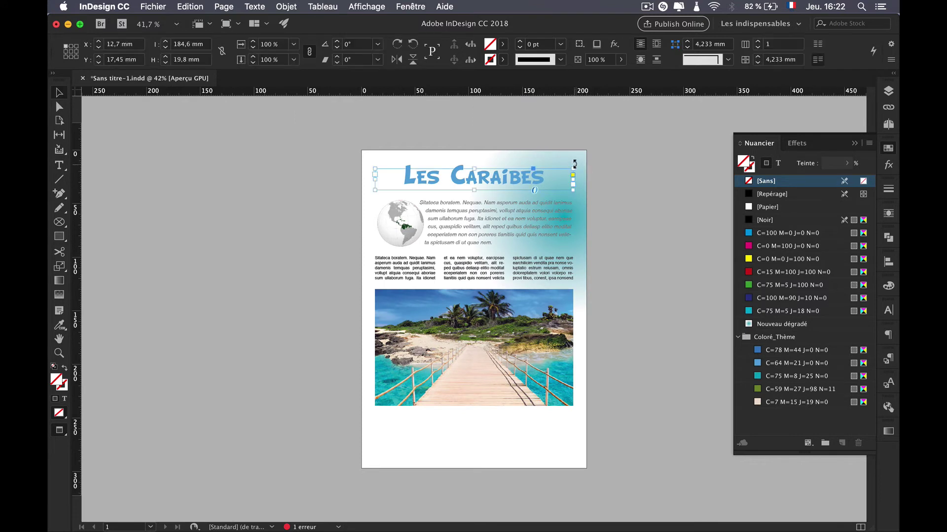
{"action": "left_click", "coordinate": [580, 161]}
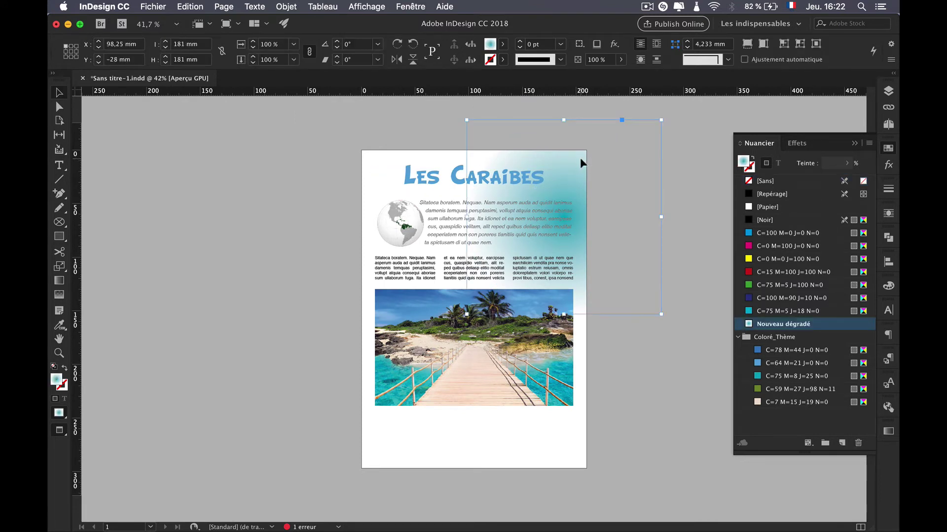
{"action": "left_click_drag", "start_coordinate": [579, 158], "coordinate": [585, 136]}
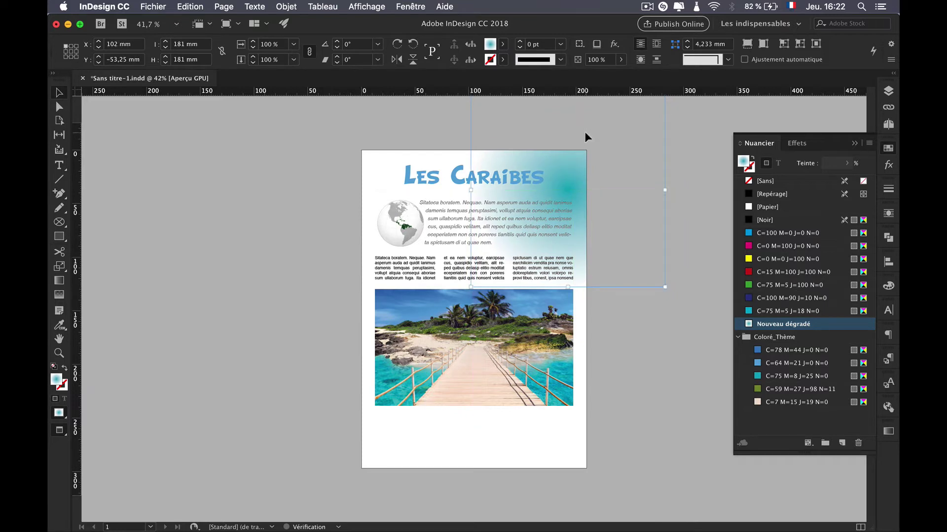
Redirect the circle's gradient with the Gradient Swatch tool, from just above the page's upper right corner diagonally down toward the introductory text
{"action": "left_click", "coordinate": [59, 282]}
{"action": "left_click_drag", "start_coordinate": [577, 176], "coordinate": [514, 230]}
{"action": "left_click_drag", "start_coordinate": [570, 173], "coordinate": [369, 365]}
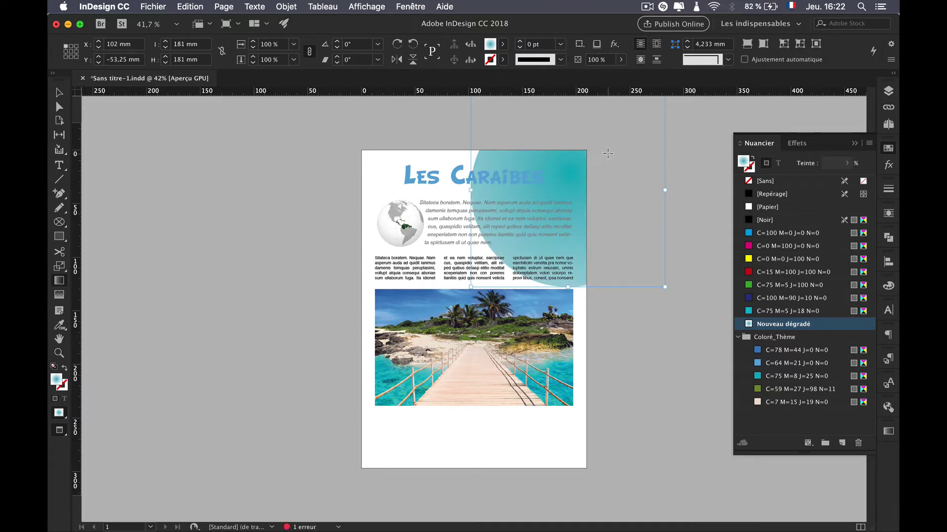
{"action": "left_click_drag", "start_coordinate": [603, 157], "coordinate": [537, 213]}
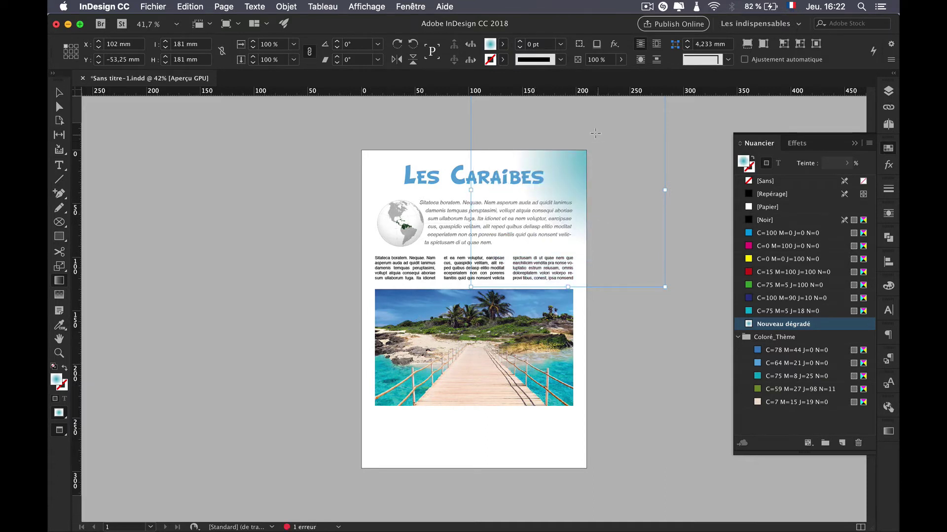
{"action": "left_click_drag", "start_coordinate": [596, 131], "coordinate": [525, 226]}
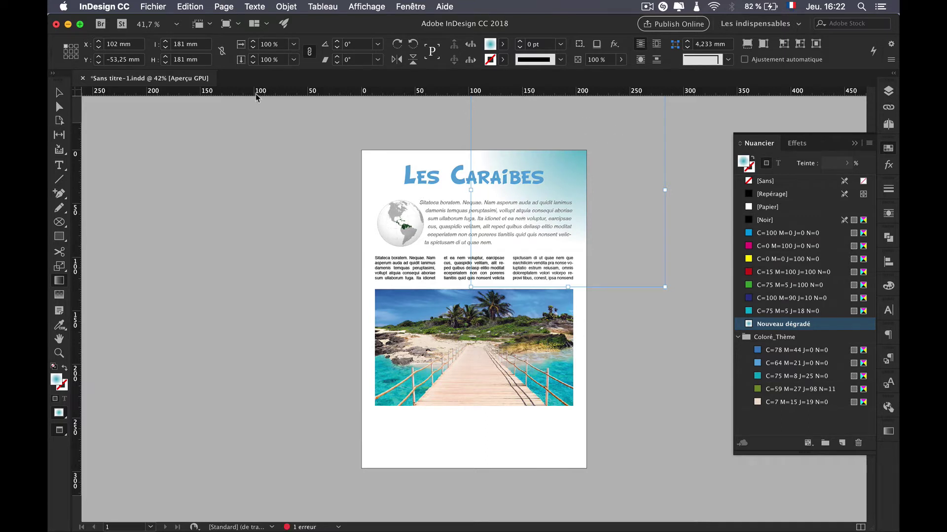
Deselect the circle, show the frames and guides again, and examine the redirected gradient at the page's upper right corner
{"action": "left_click", "coordinate": [59, 93]}
{"action": "left_click", "coordinate": [324, 161]}
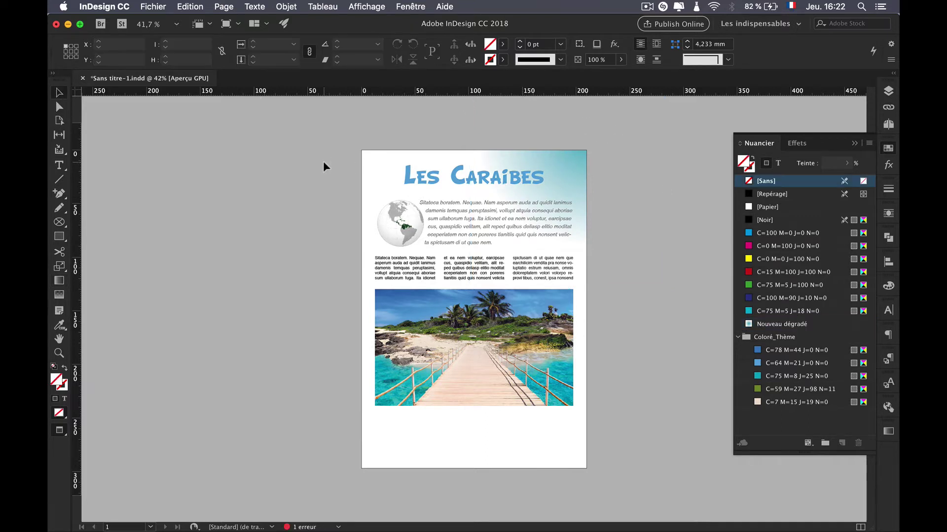
{"action": "key", "text": "w"}
{"action": "scroll", "coordinate": [584, 215], "scroll_direction": "up", "scroll_amount": 4}
{"action": "scroll", "coordinate": [584, 215], "scroll_direction": "up", "scroll_amount": 3}
{"action": "scroll", "coordinate": [584, 216], "scroll_direction": "right", "scroll_amount": 2}
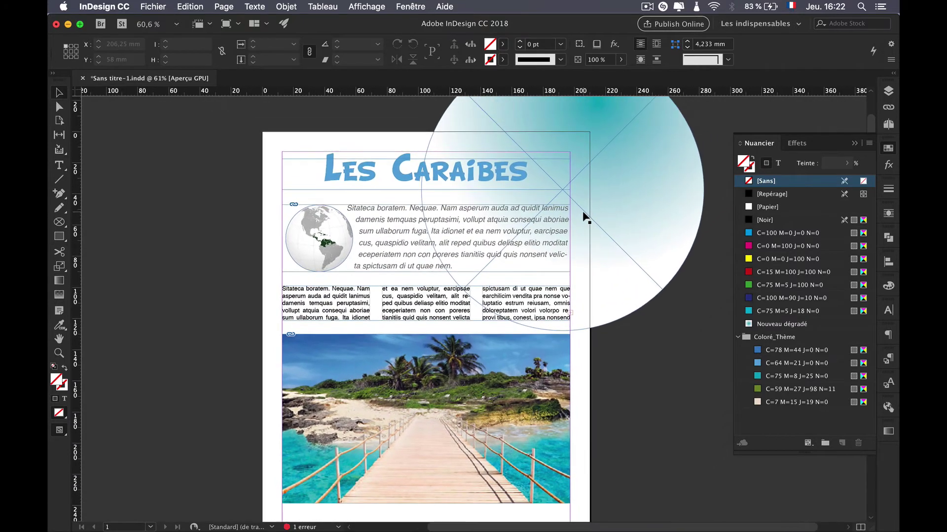
Stretch the gradient circle by pulling only its lowest anchor point down near the photo's lower part, making the shape about 275 mm tall
{"action": "left_click", "coordinate": [623, 198]}
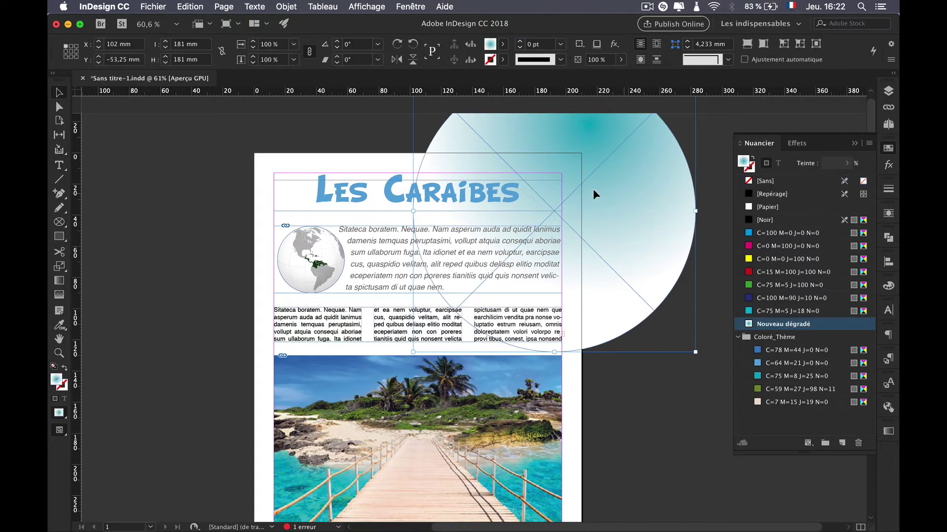
{"action": "left_click", "coordinate": [59, 109]}
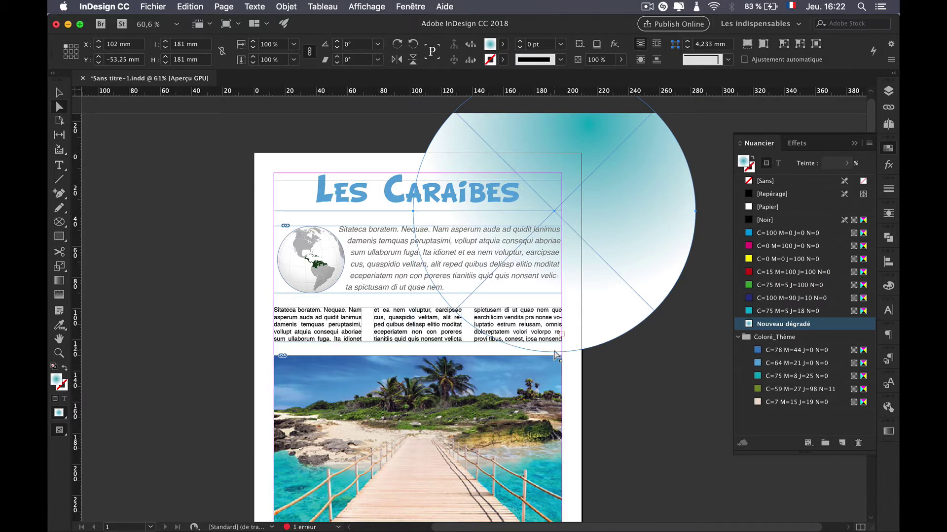
{"action": "left_click_drag", "start_coordinate": [554, 351], "coordinate": [560, 400]}
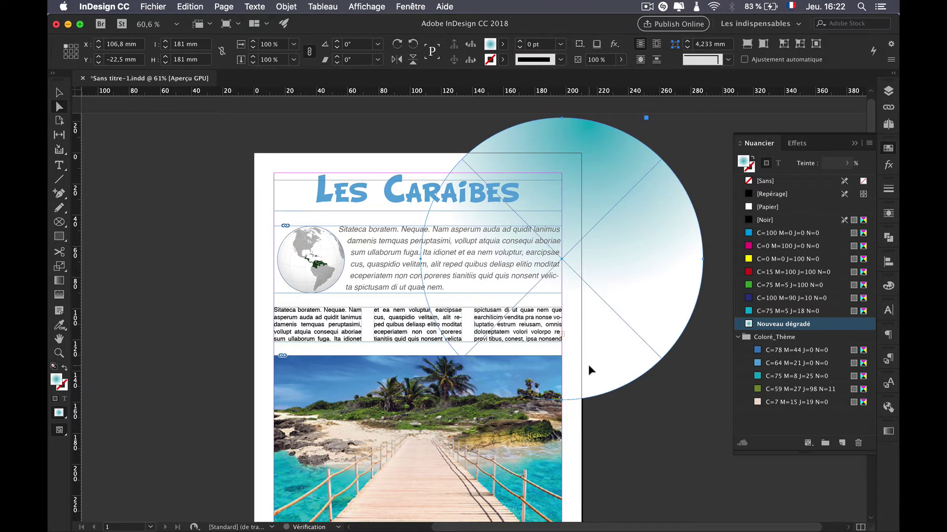
{"action": "key", "text": "super+z"}
{"action": "left_click", "coordinate": [610, 374]}
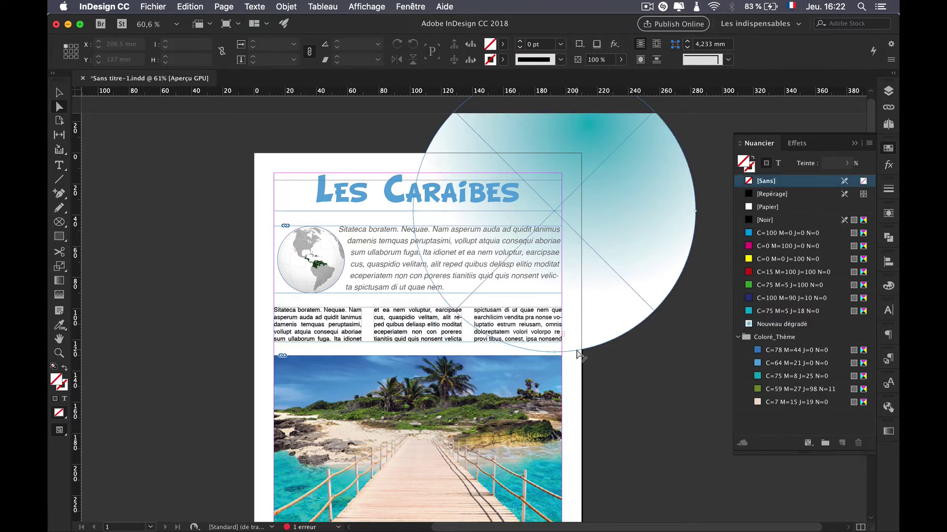
{"action": "left_click", "coordinate": [556, 352]}
{"action": "left_click_drag", "start_coordinate": [555, 353], "coordinate": [567, 499]}
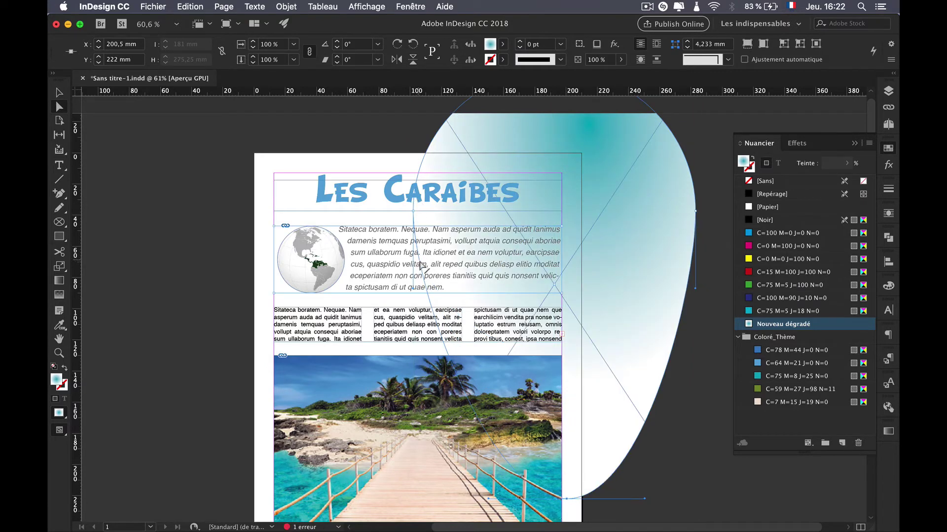
Deselect the stretched shape and compare the page with and without frames and guides, leaving the preview on
{"action": "left_click", "coordinate": [227, 200]}
{"action": "key", "text": "w"}
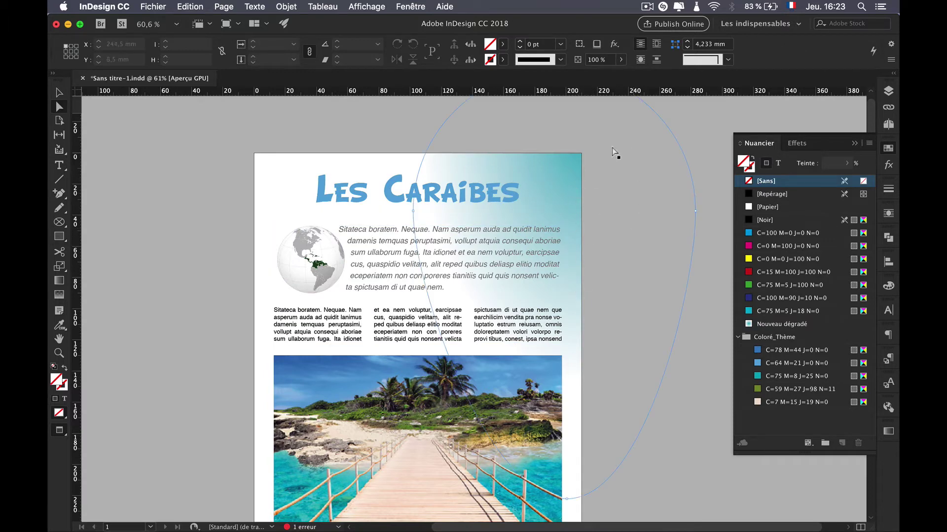
{"action": "key", "text": "w"}
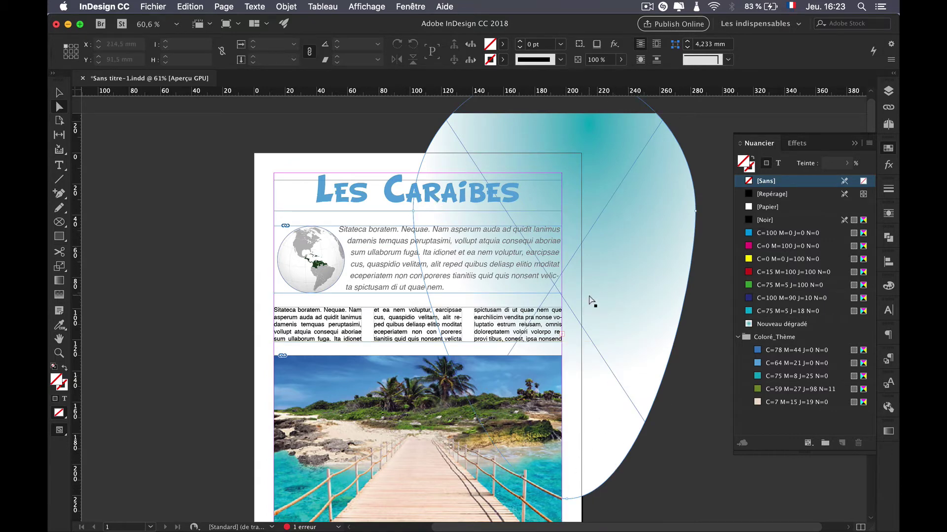
{"action": "key", "text": "w"}
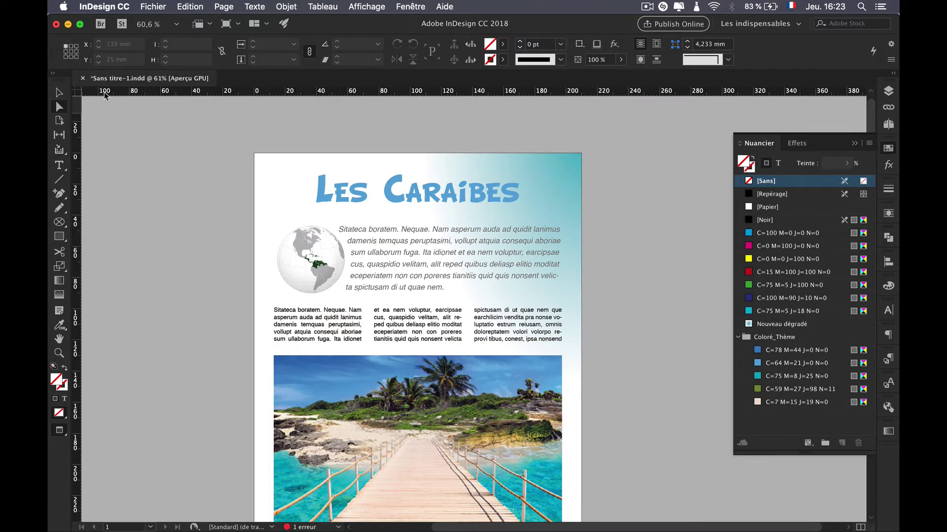
Add a drop shadow (Ombre portée) to the Les Caraïbes title frame, keeping the title in view beside the effect settings
{"action": "key", "text": "v"}
{"action": "left_click", "coordinate": [413, 184]}
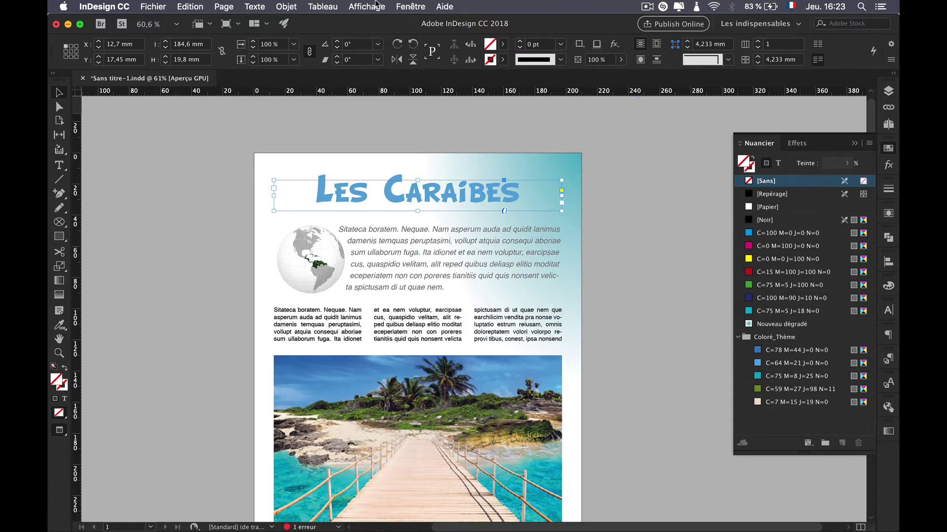
{"action": "left_click", "coordinate": [409, 6]}
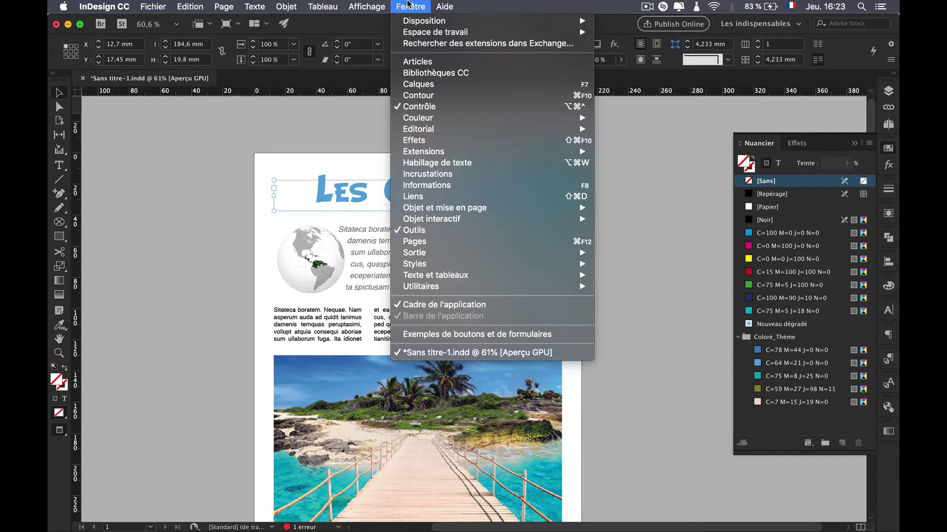
{"action": "left_click", "coordinate": [426, 141]}
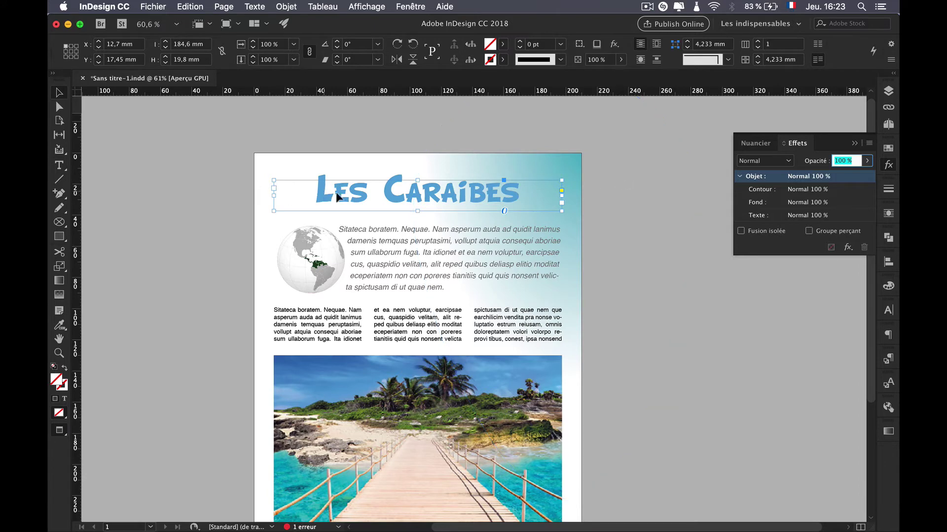
{"action": "left_click", "coordinate": [848, 248]}
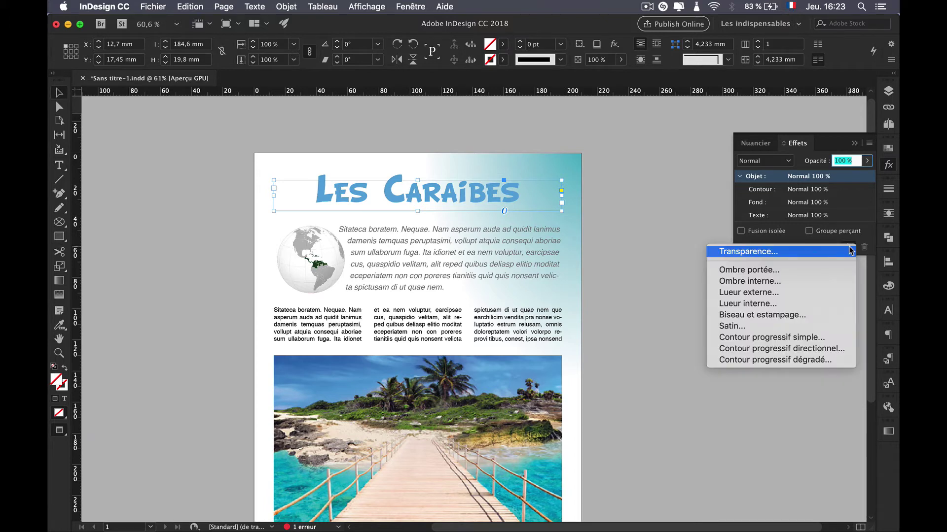
{"action": "left_click", "coordinate": [833, 270]}
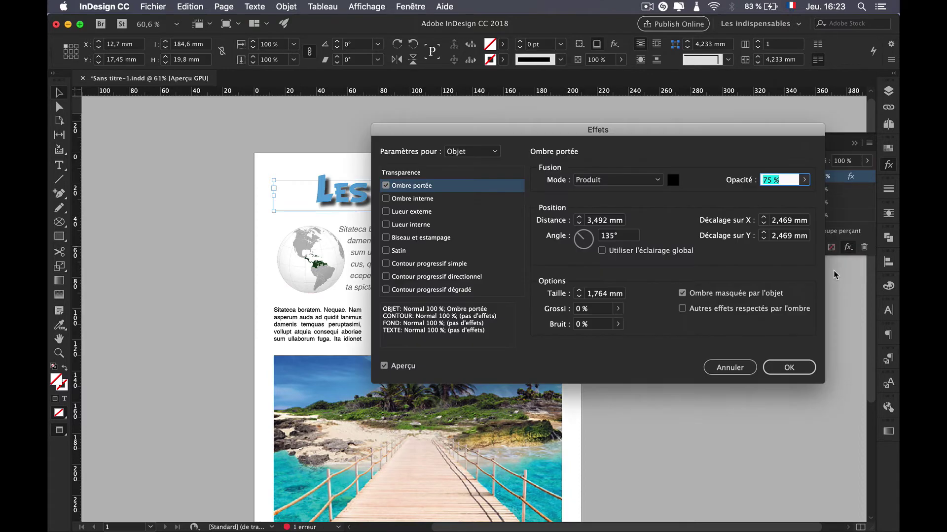
{"action": "left_click_drag", "start_coordinate": [585, 131], "coordinate": [491, 254]}
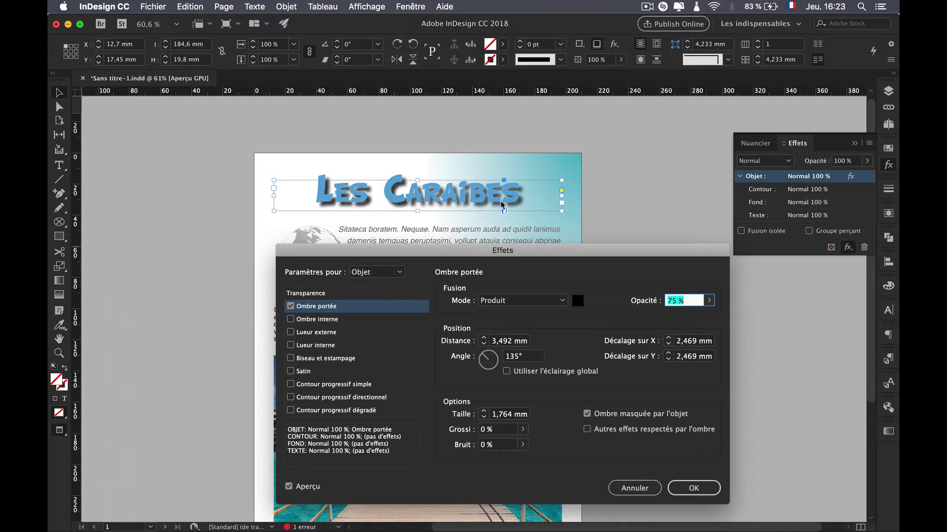
Set the title shadow's opacity to 27 % and its size (Taille) to 2 mm, keeping the Produit blending mode
{"action": "left_click", "coordinate": [509, 302]}
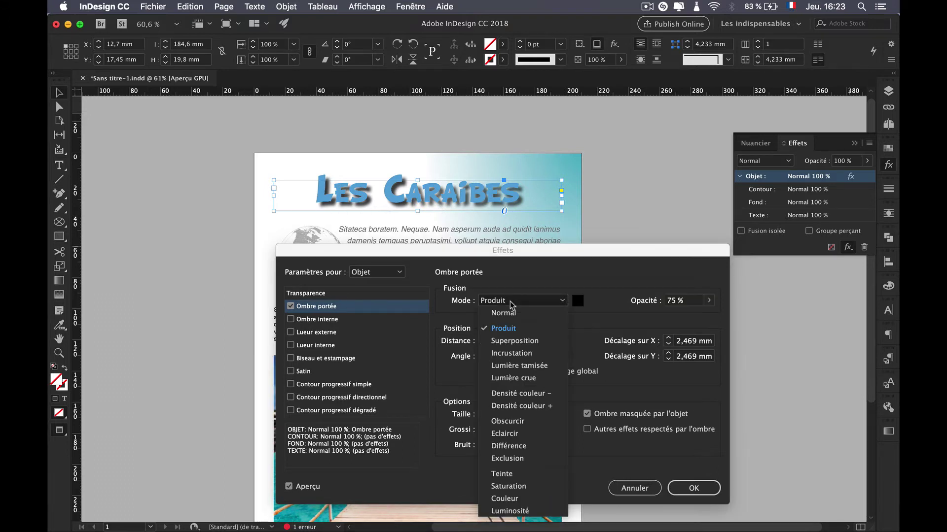
{"action": "left_click", "coordinate": [517, 280]}
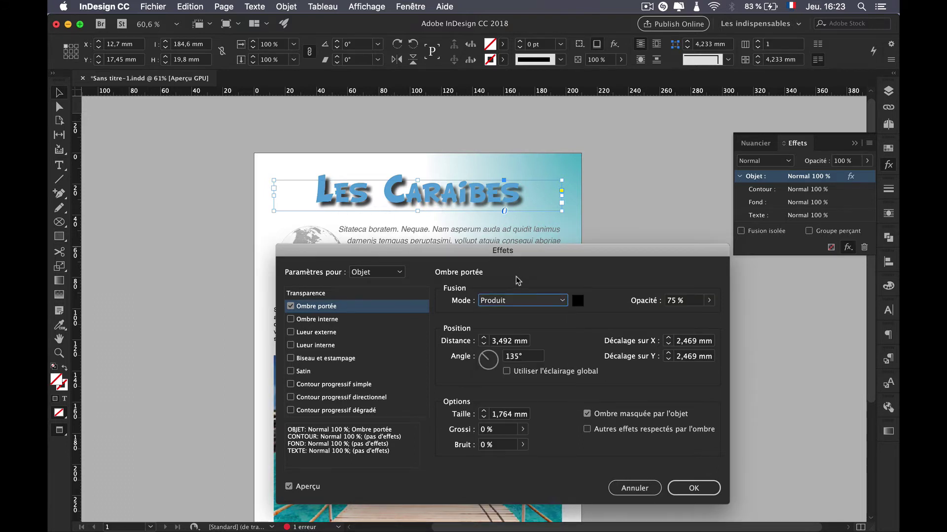
{"action": "left_click", "coordinate": [709, 300]}
{"action": "left_click_drag", "start_coordinate": [693, 315], "coordinate": [663, 326]}
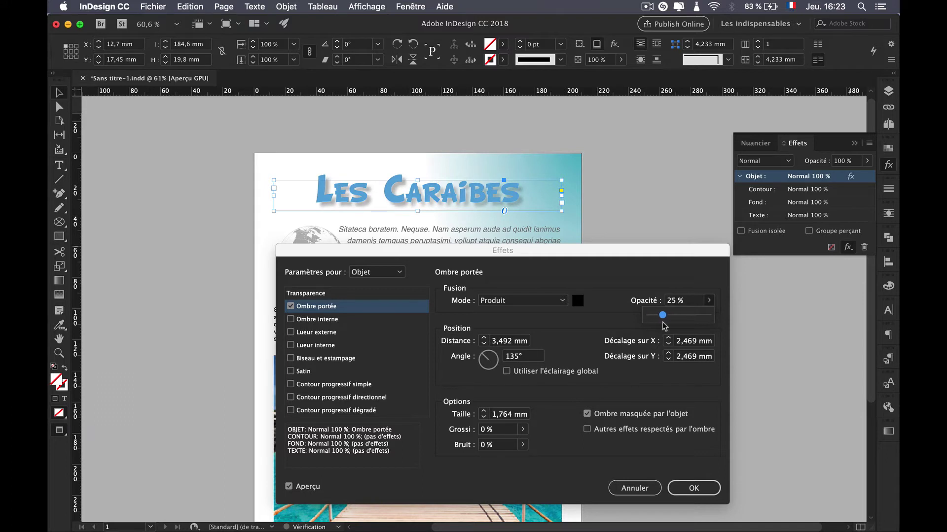
{"action": "left_click", "coordinate": [484, 412]}
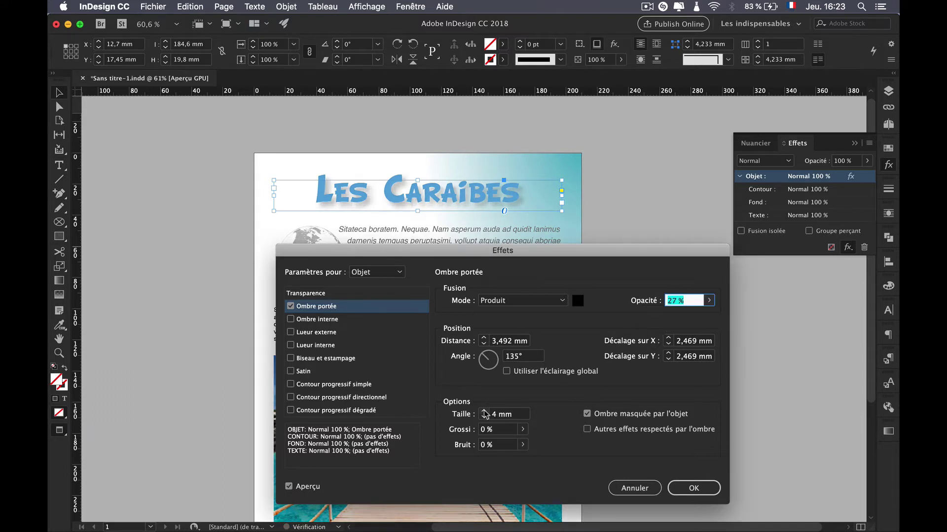
{"action": "left_click", "coordinate": [484, 418]}
{"action": "left_click", "coordinate": [484, 418]}
{"action": "left_click", "coordinate": [484, 418]}
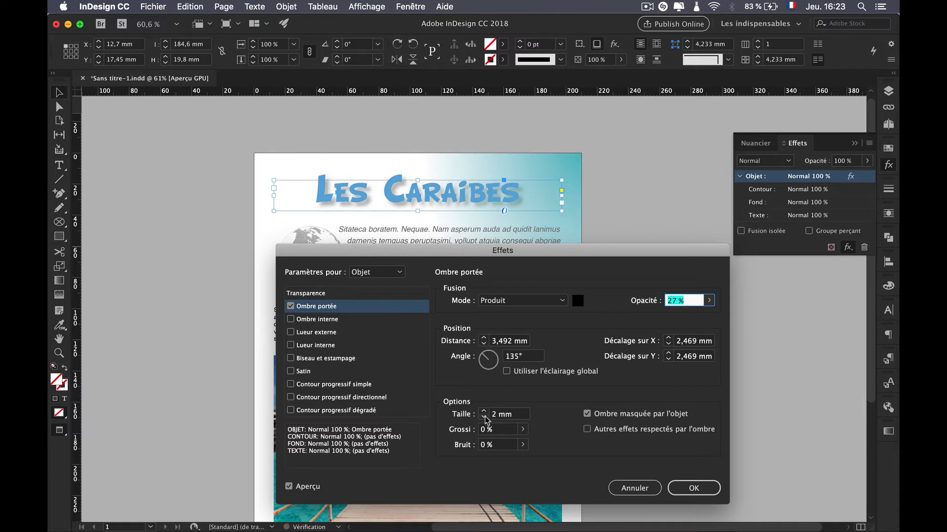
Set the title shadow's angle to 114° and its distance to 2 mm, and apply the effect
{"action": "left_click", "coordinate": [497, 358]}
{"action": "mouse_move", "coordinate": [498, 361]}
{"action": "left_mouse_down"}
{"action": "mouse_move", "coordinate": [480, 365]}
{"action": "mouse_move", "coordinate": [498, 358]}
{"action": "mouse_move", "coordinate": [484, 369]}
{"action": "mouse_move", "coordinate": [501, 369]}
{"action": "mouse_move", "coordinate": [488, 362]}
{"action": "left_mouse_up"}
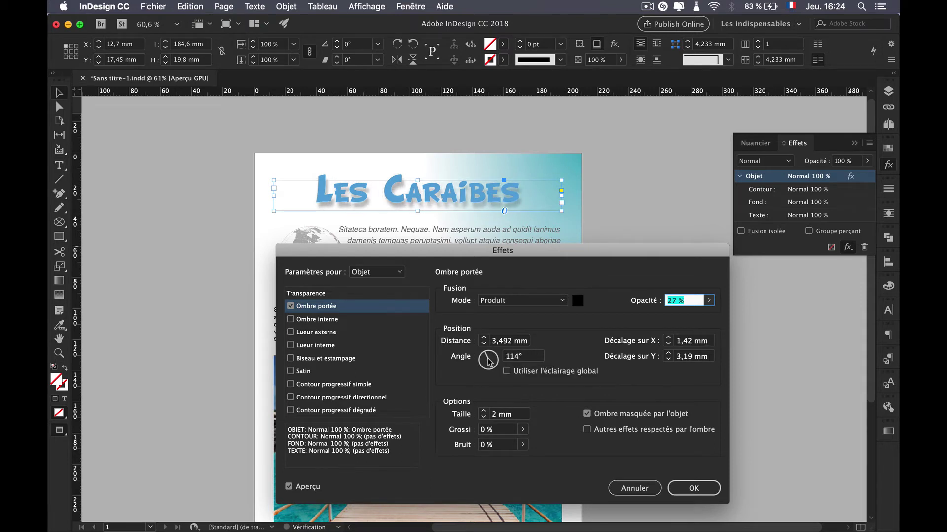
{"action": "left_click", "coordinate": [483, 344]}
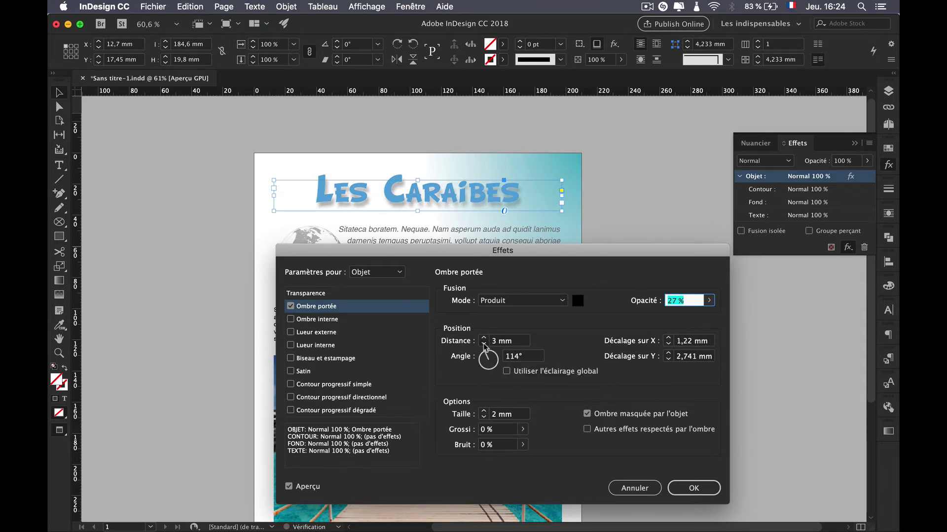
{"action": "left_click", "coordinate": [483, 345]}
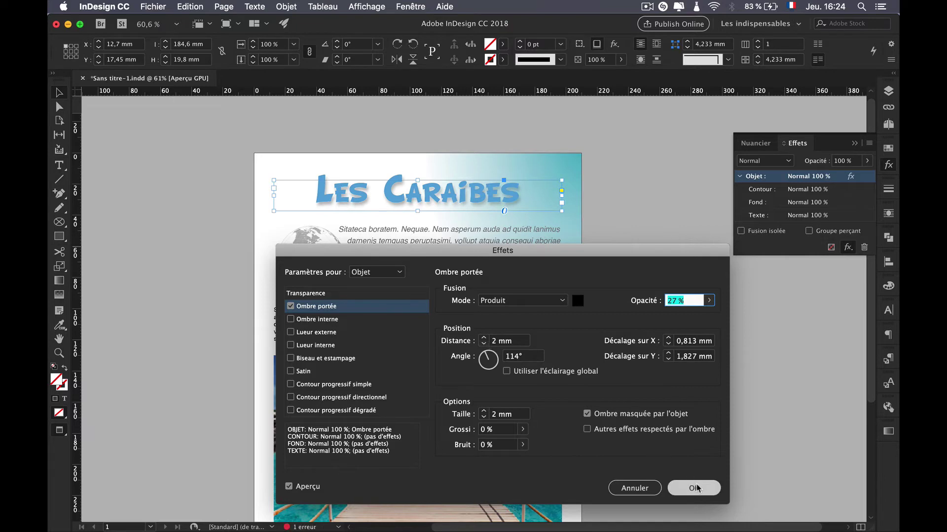
{"action": "left_click", "coordinate": [693, 488]}
Examine the title's drop shadow up close and within the overall page layout
{"action": "left_click", "coordinate": [602, 289]}
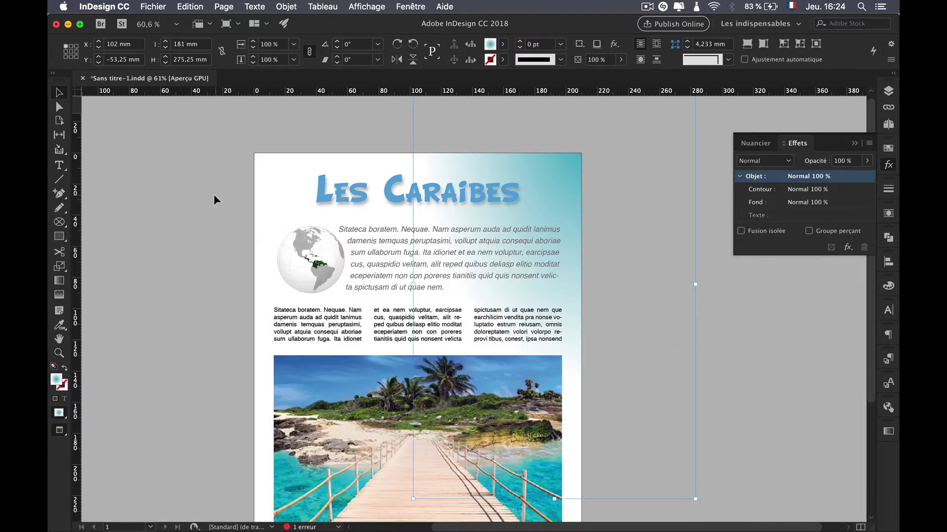
{"action": "left_click", "coordinate": [462, 195]}
{"action": "scroll", "coordinate": [463, 194], "scroll_direction": "up", "scroll_amount": 5}
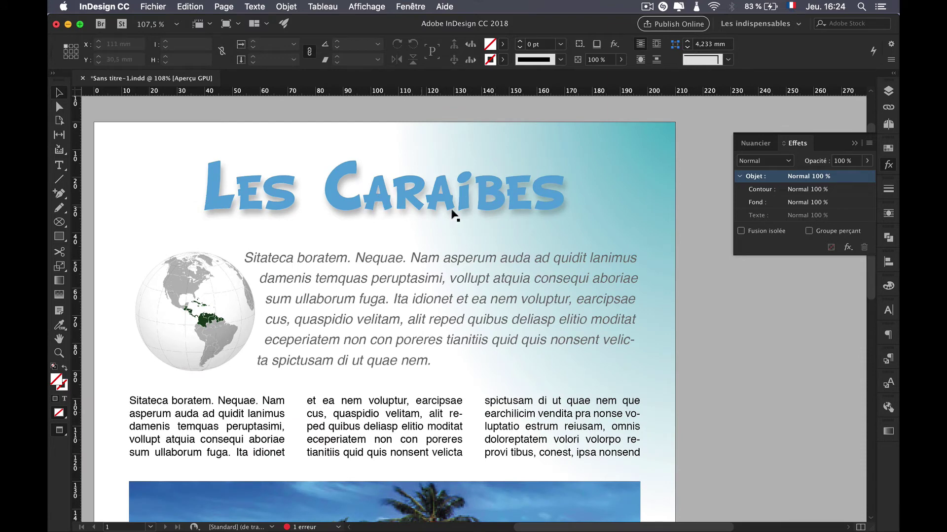
{"action": "left_click", "coordinate": [417, 202]}
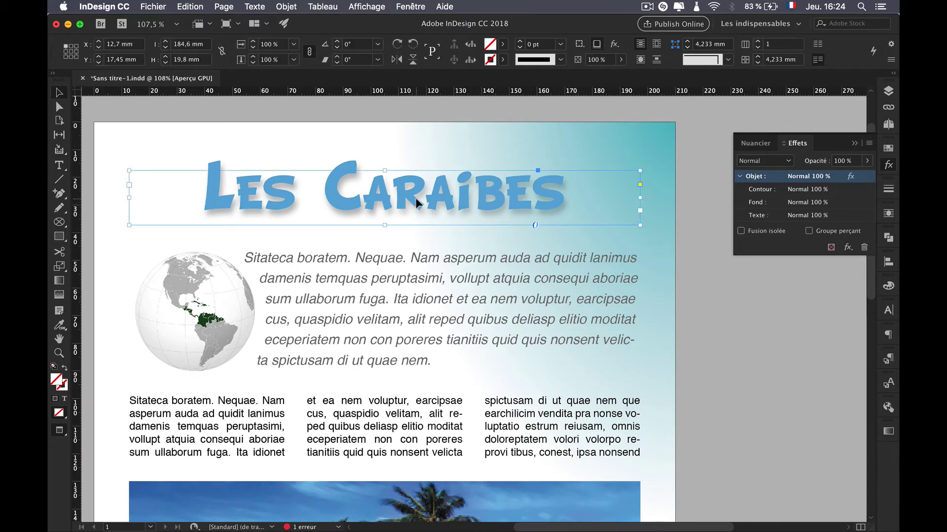
{"action": "scroll", "coordinate": [383, 195], "scroll_direction": "down", "scroll_amount": 5}
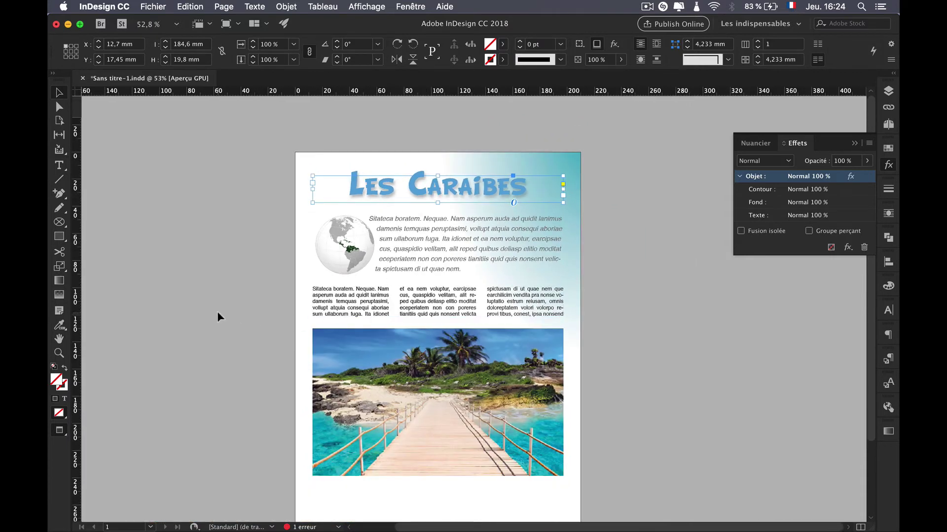
{"action": "left_click", "coordinate": [218, 314]}
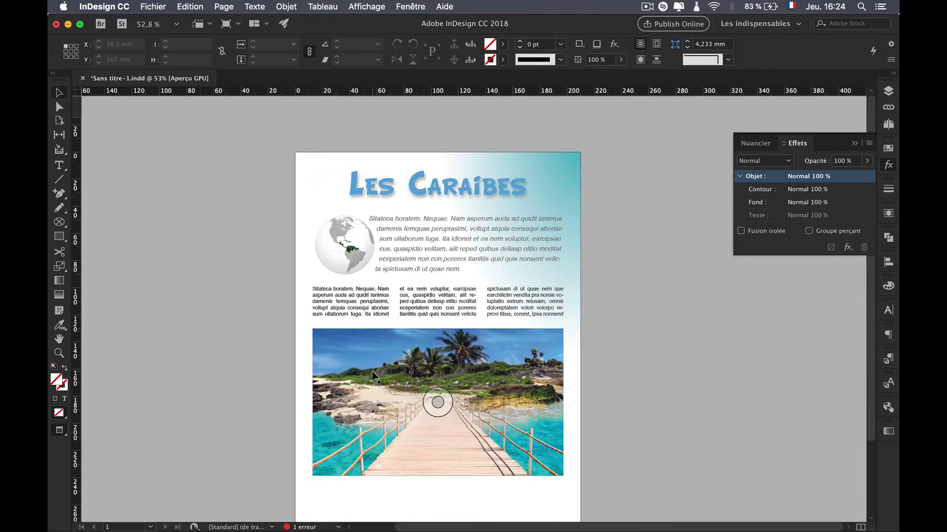
{"action": "scroll", "coordinate": [372, 372], "scroll_direction": "down", "scroll_amount": 1}
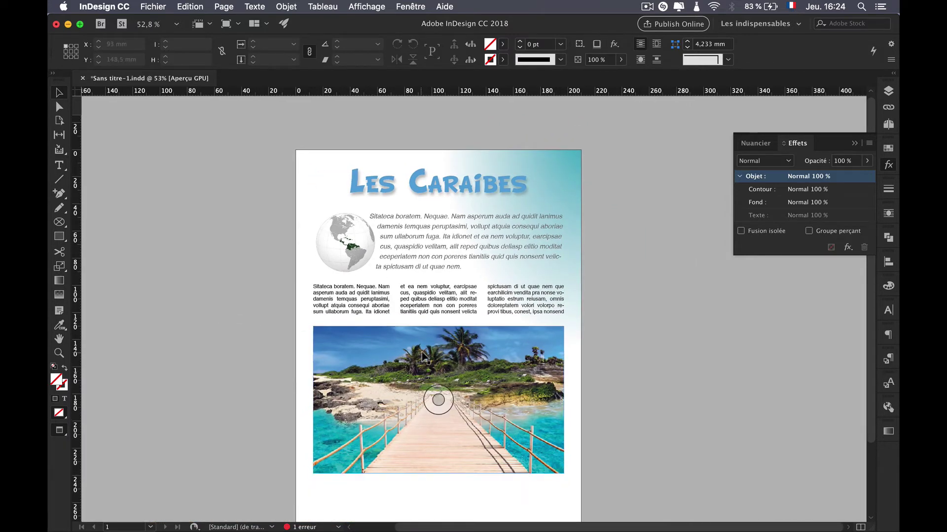
Colour the whole Les Caraïbes title text with the red swatch C=15 M=100 J=100 N=0
{"action": "triple_click", "coordinate": [443, 188]}
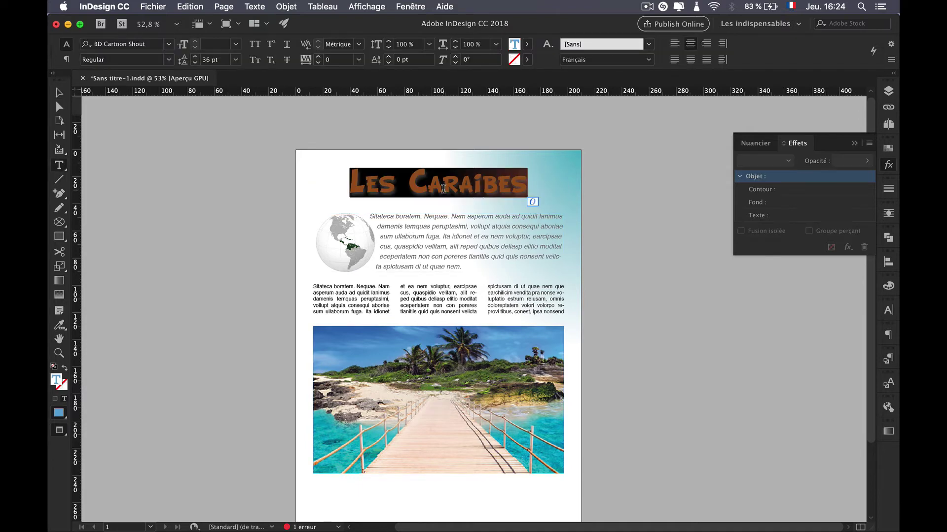
{"action": "left_click", "coordinate": [888, 148]}
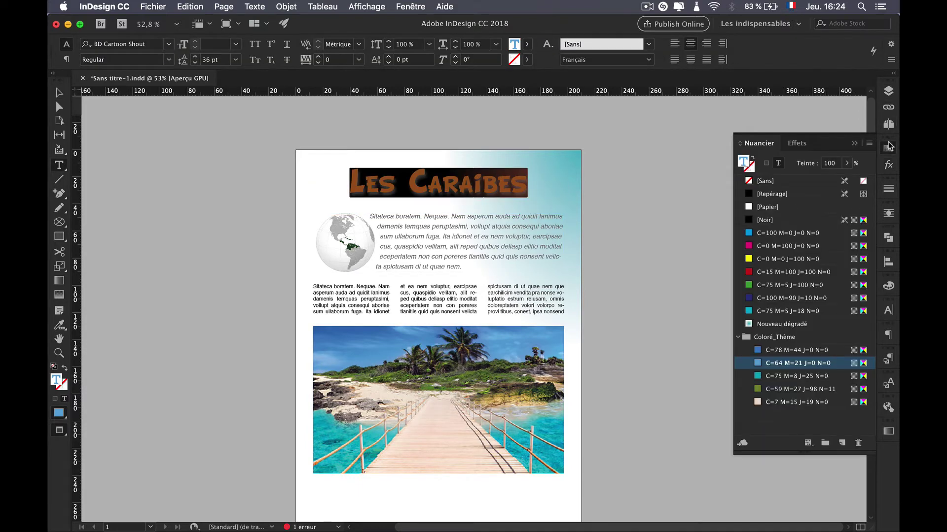
{"action": "left_click", "coordinate": [780, 276]}
{"action": "left_click", "coordinate": [661, 249]}
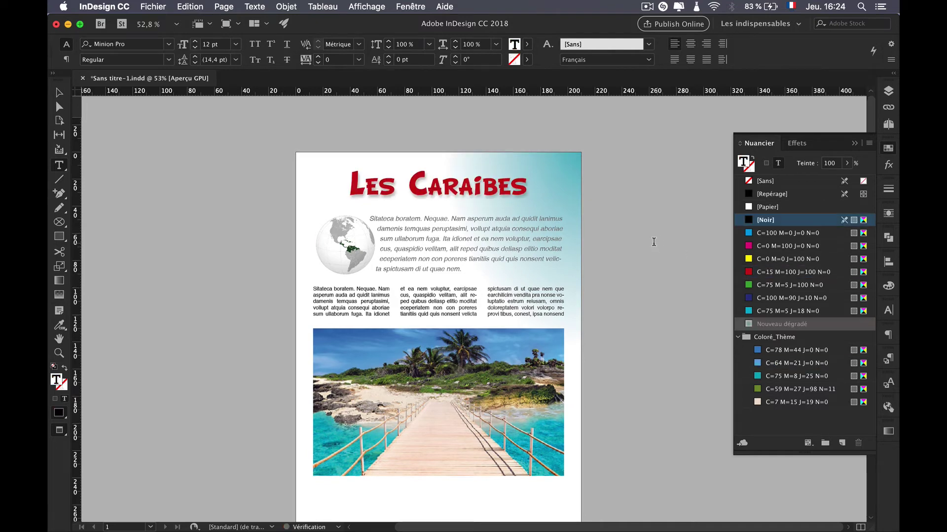
Select the whole Les Caraïbes title text and set its font size to 70 pt
{"action": "left_click", "coordinate": [58, 93]}
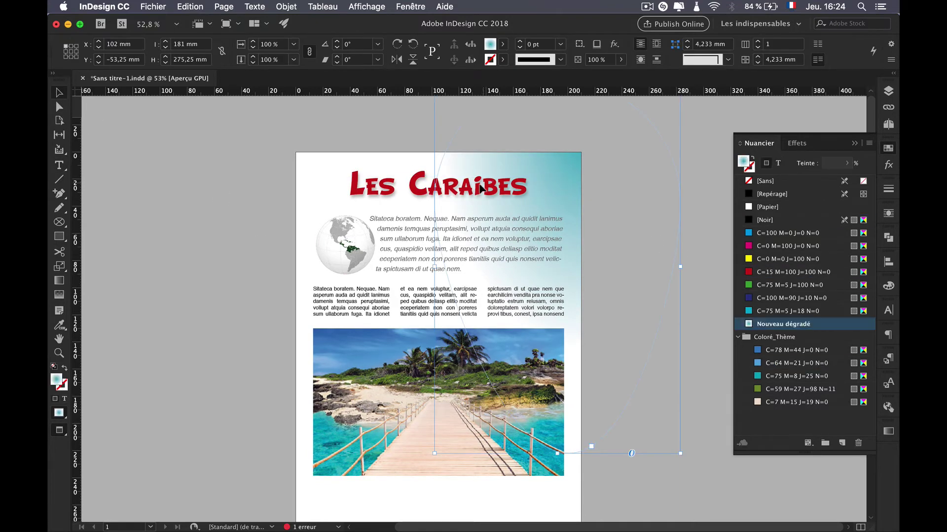
{"action": "left_click", "coordinate": [412, 191]}
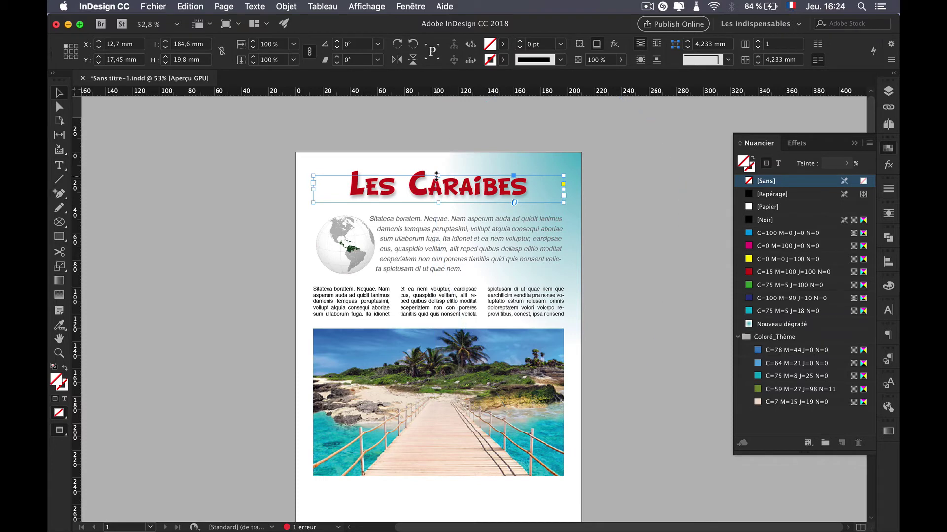
{"action": "double_click", "coordinate": [448, 189]}
{"action": "key", "text": "super+a"}
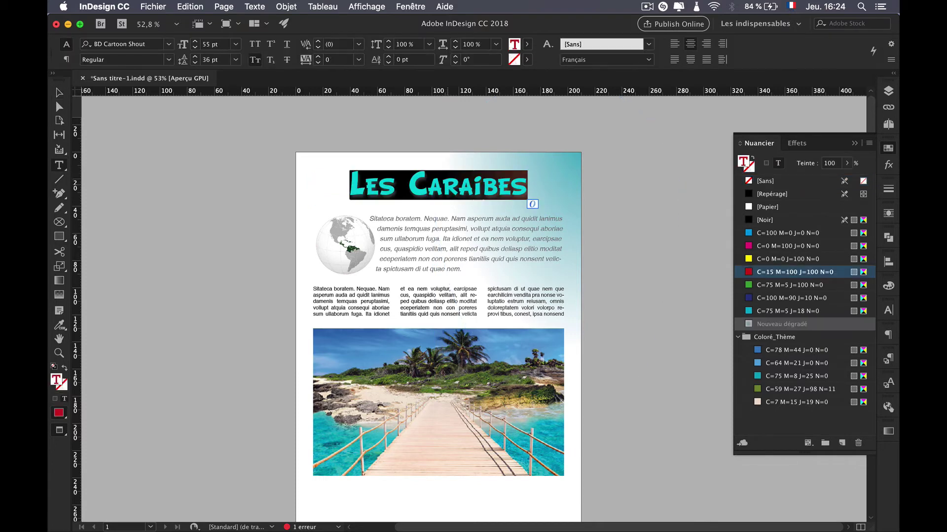
{"action": "left_click", "coordinate": [235, 44]}
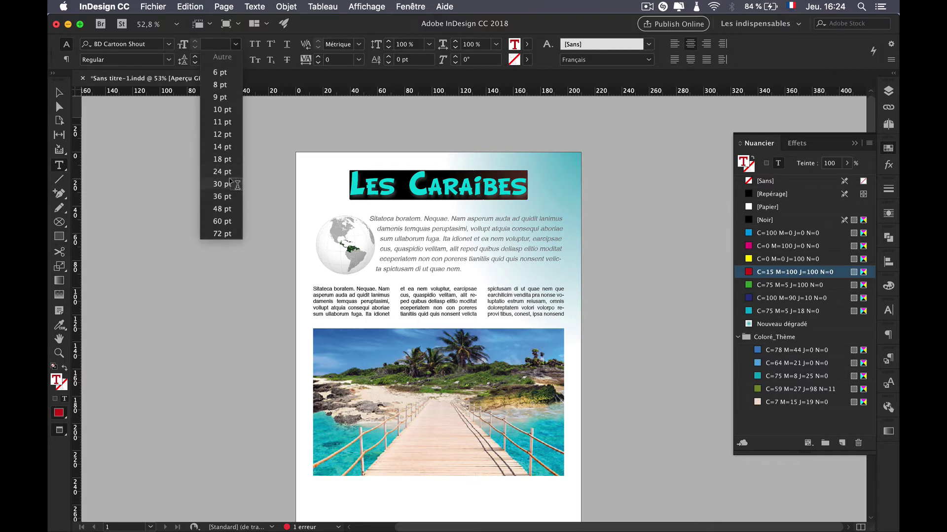
{"action": "left_click", "coordinate": [230, 183]}
{"action": "left_click", "coordinate": [217, 45]}
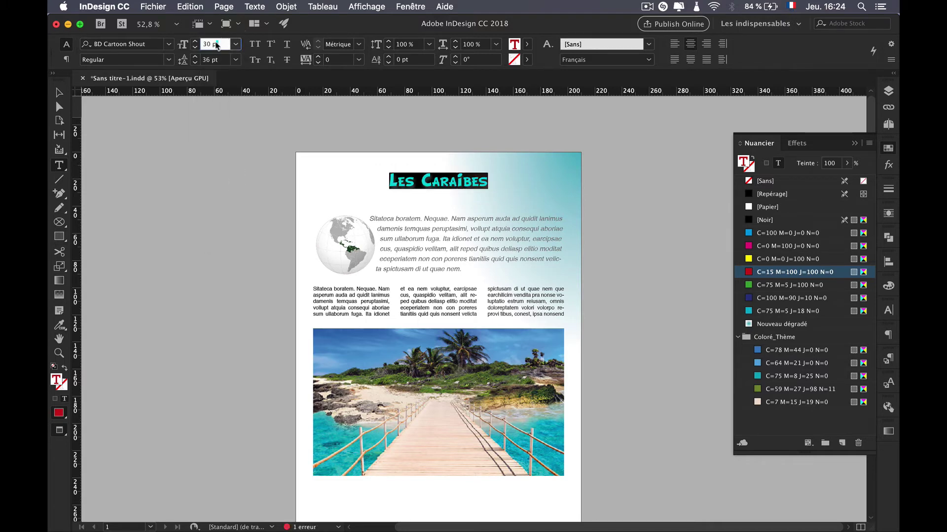
{"action": "type", "text": "70"}
{"action": "key", "text": "Return"}
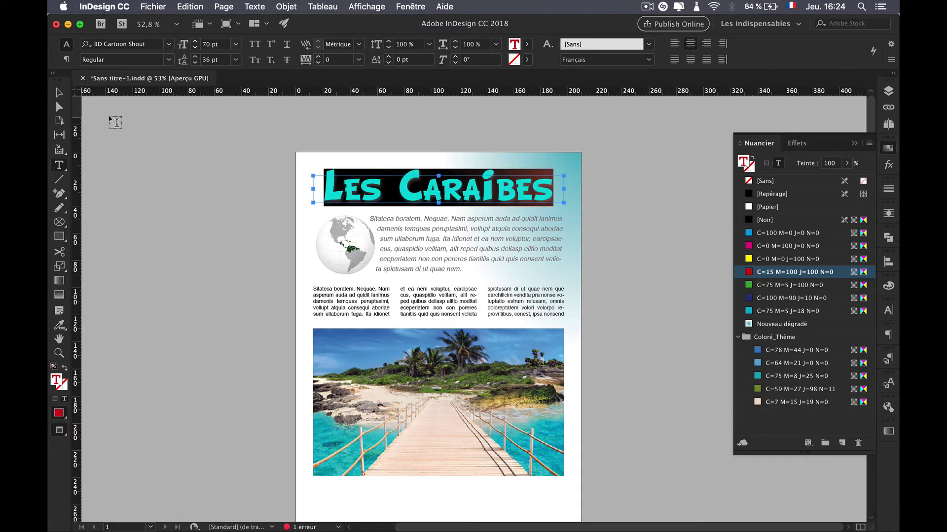
Reduce the title's font size in 1 pt increments to 62 pt and deselect the title
{"action": "left_click", "coordinate": [195, 47]}
{"action": "left_click", "coordinate": [194, 48]}
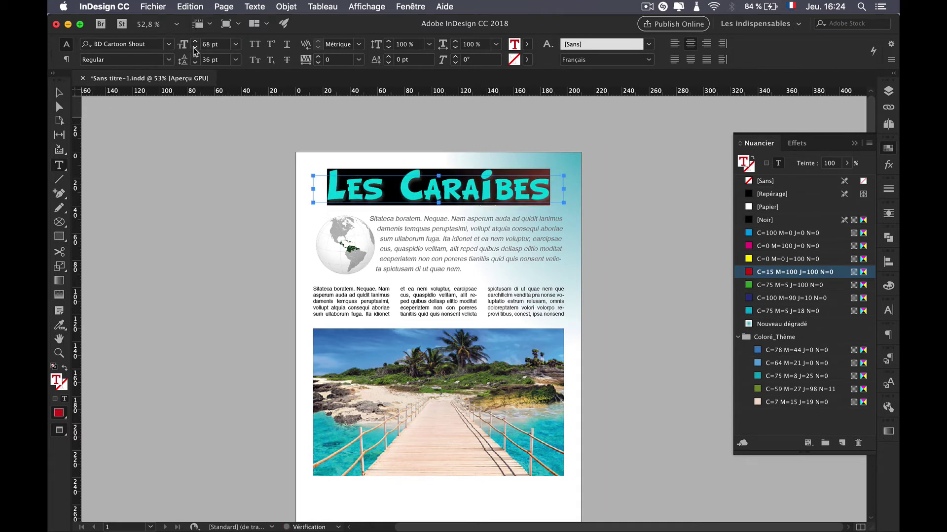
{"action": "left_click", "coordinate": [195, 48]}
{"action": "left_click", "coordinate": [195, 48]}
{"action": "left_click", "coordinate": [195, 48]}
{"action": "left_click", "coordinate": [195, 47]}
{"action": "left_click", "coordinate": [195, 48]}
{"action": "left_click", "coordinate": [195, 48]}
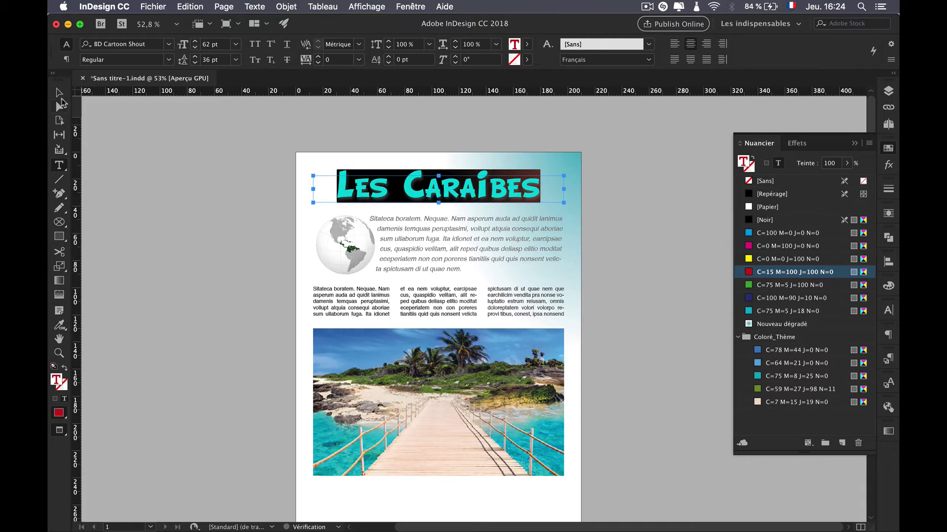
{"action": "left_click", "coordinate": [58, 92]}
{"action": "left_click", "coordinate": [587, 183]}
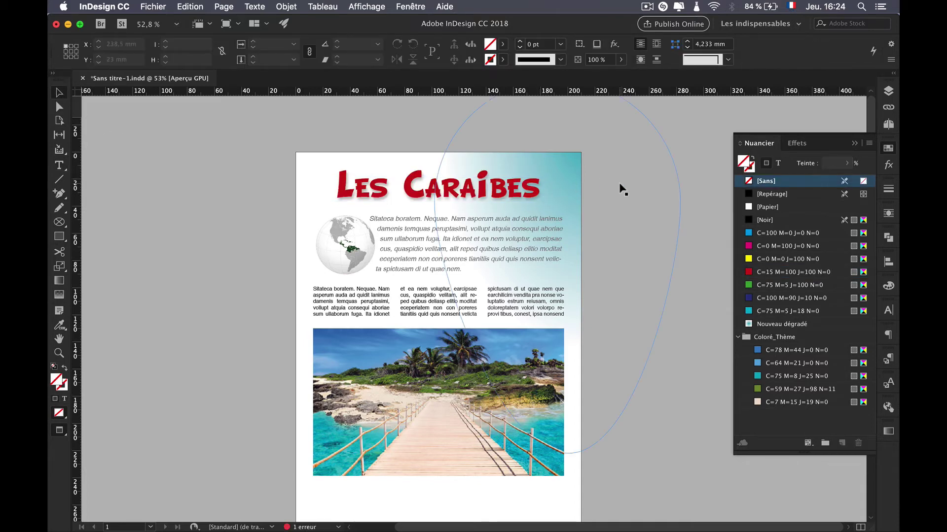
Move the three-column text block below the beach photo and shift the photo up under the introduction, to Y 99.75 mm
{"action": "scroll", "coordinate": [614, 205], "scroll_direction": "down", "scroll_amount": 1}
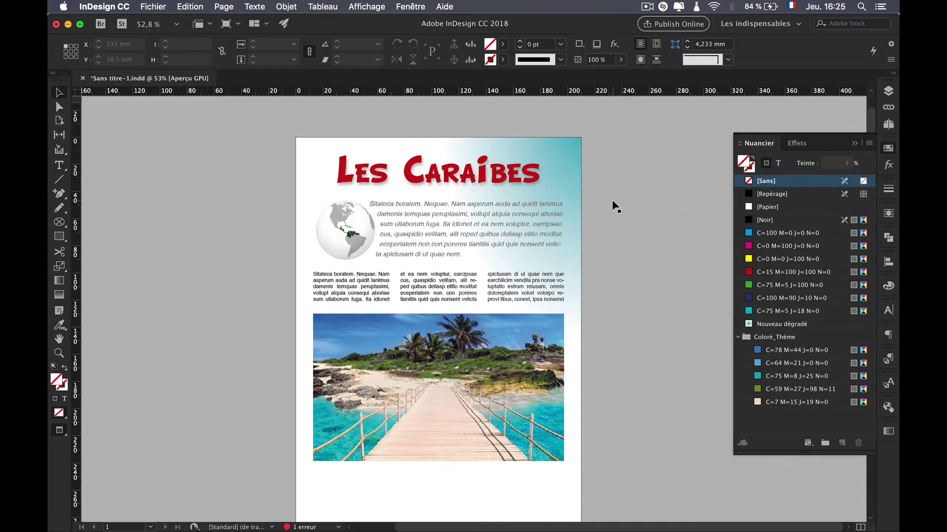
{"action": "scroll", "coordinate": [239, 336], "scroll_direction": "down", "scroll_amount": 1}
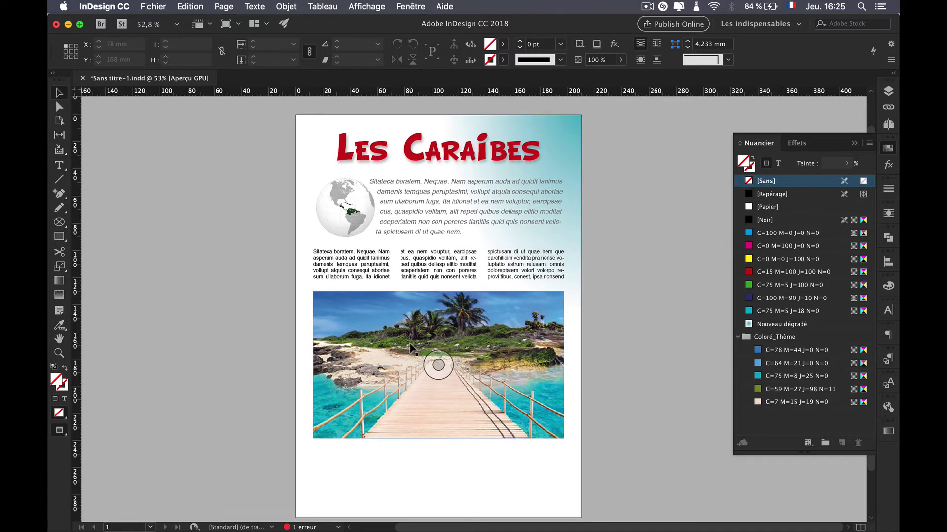
{"action": "left_click", "coordinate": [422, 273]}
{"action": "scroll", "coordinate": [421, 273], "scroll_direction": "down", "scroll_amount": 2}
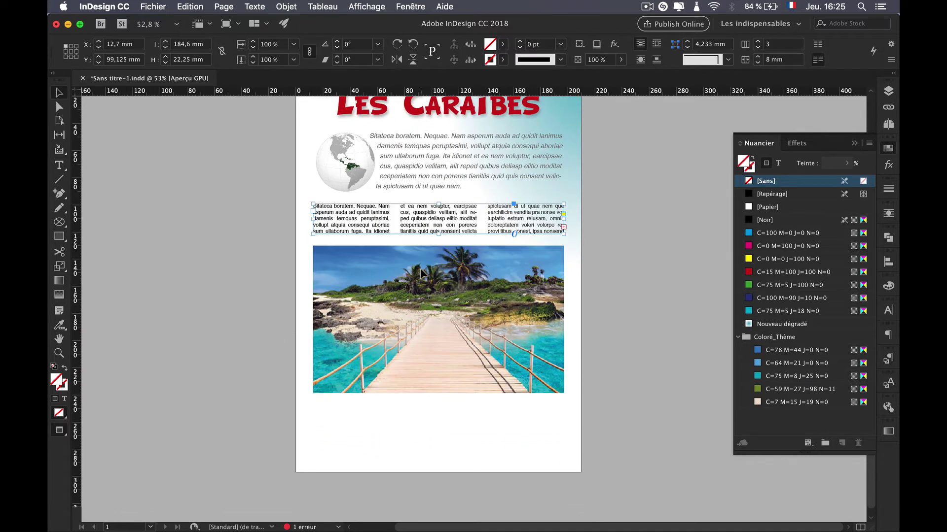
{"action": "left_click_drag", "start_coordinate": [424, 224], "coordinate": [422, 427]}
{"action": "left_click_drag", "start_coordinate": [424, 369], "coordinate": [427, 323]}
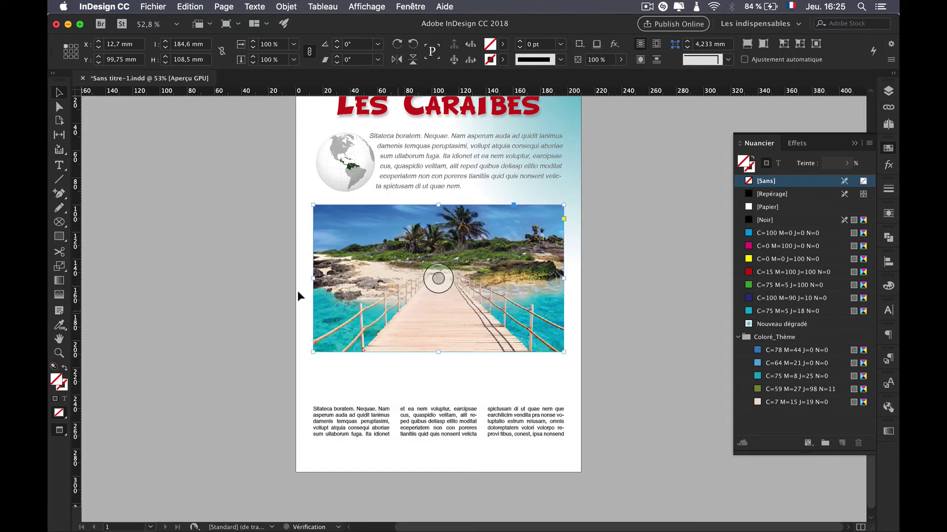
Widen the beach photo's frame to both page edges, from X 0 mm with a width of 210 mm
{"action": "left_click_drag", "start_coordinate": [313, 279], "coordinate": [295, 280]}
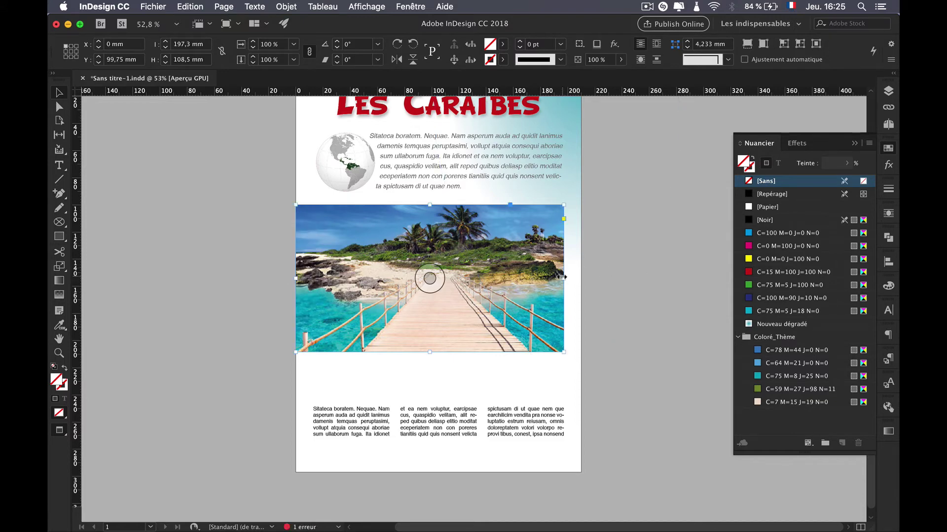
{"action": "left_click_drag", "start_coordinate": [564, 277], "coordinate": [581, 278]}
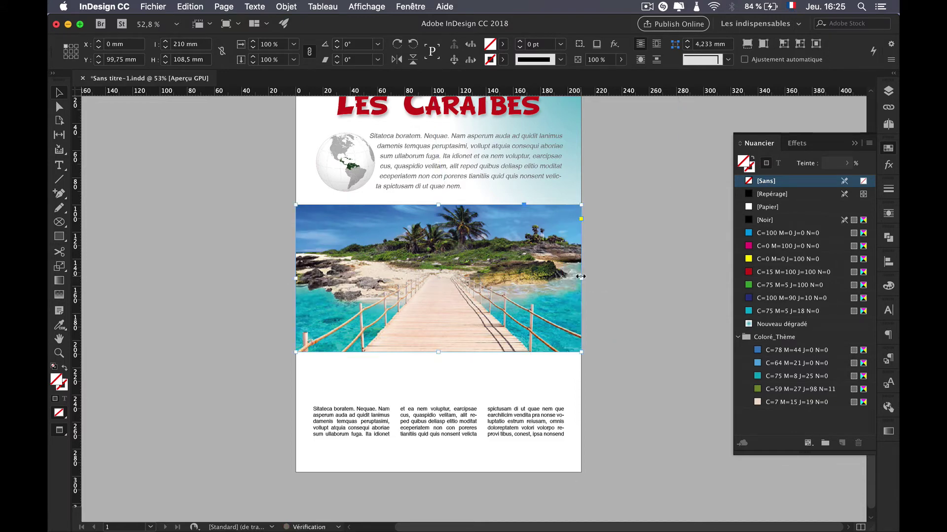
{"action": "left_click", "coordinate": [242, 251]}
{"action": "scroll", "coordinate": [421, 297], "scroll_direction": "up", "scroll_amount": 3}
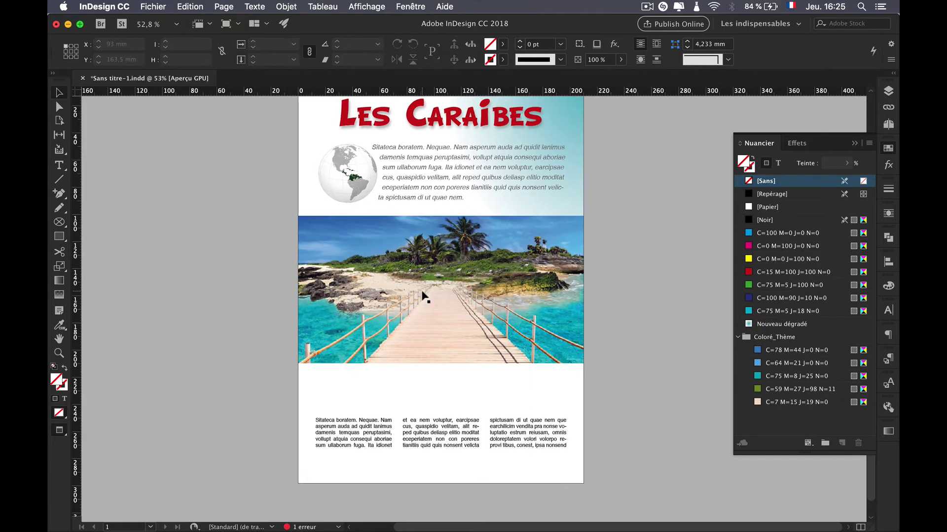
{"action": "scroll", "coordinate": [434, 246], "scroll_direction": "down", "scroll_amount": 1}
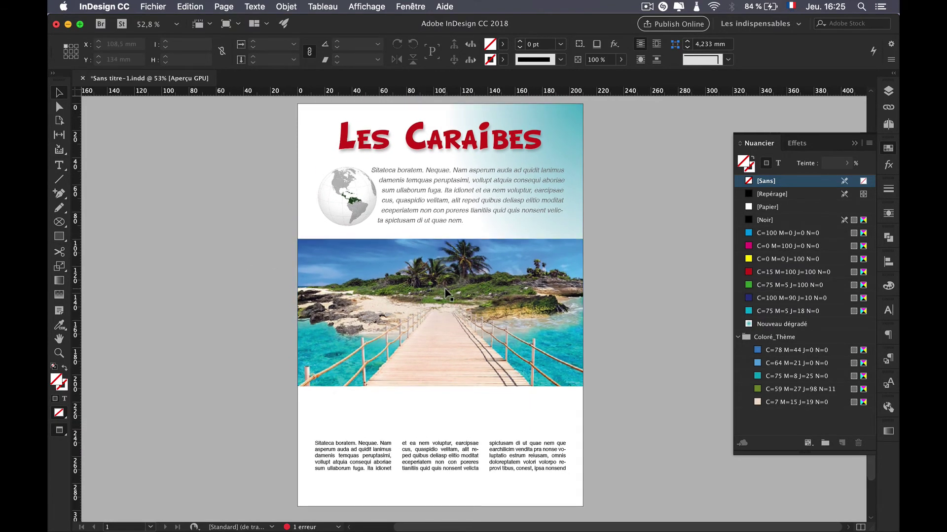
Move the title frame slightly lower on the page, fine-tuning its position to X 12.95 mm and Y 19.75 mm
{"action": "left_click", "coordinate": [470, 136]}
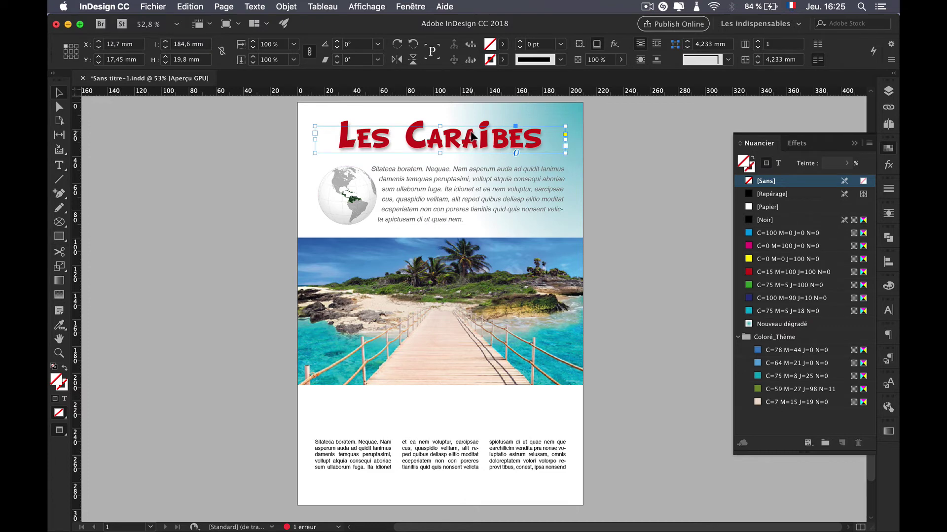
{"action": "left_click_drag", "start_coordinate": [471, 136], "coordinate": [473, 143]}
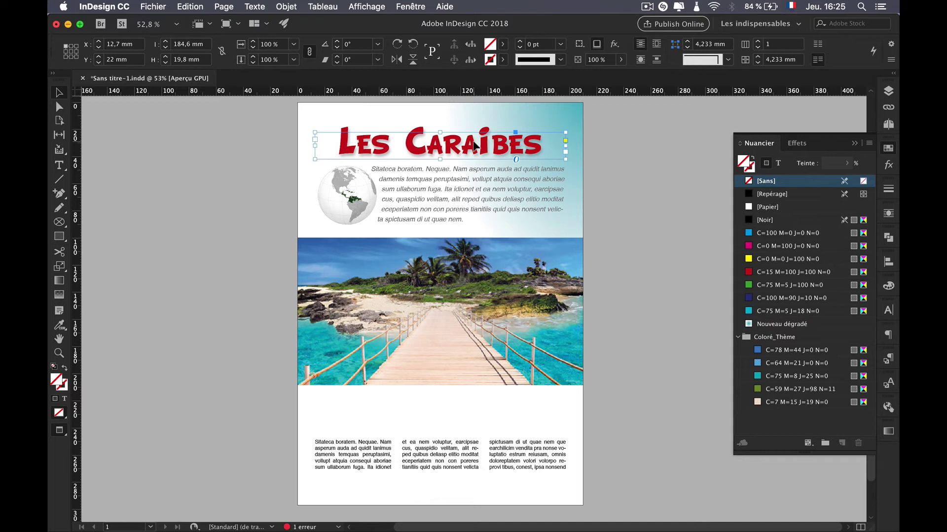
{"action": "key", "text": "Up"}
{"action": "key", "text": "Up"}
{"action": "key", "text": "Up"}
{"action": "key", "text": "Up"}
{"action": "key", "text": "Up"}
{"action": "key", "text": "Up"}
{"action": "key", "text": "Up"}
{"action": "key", "text": "Up"}
{"action": "key", "text": "Up"}
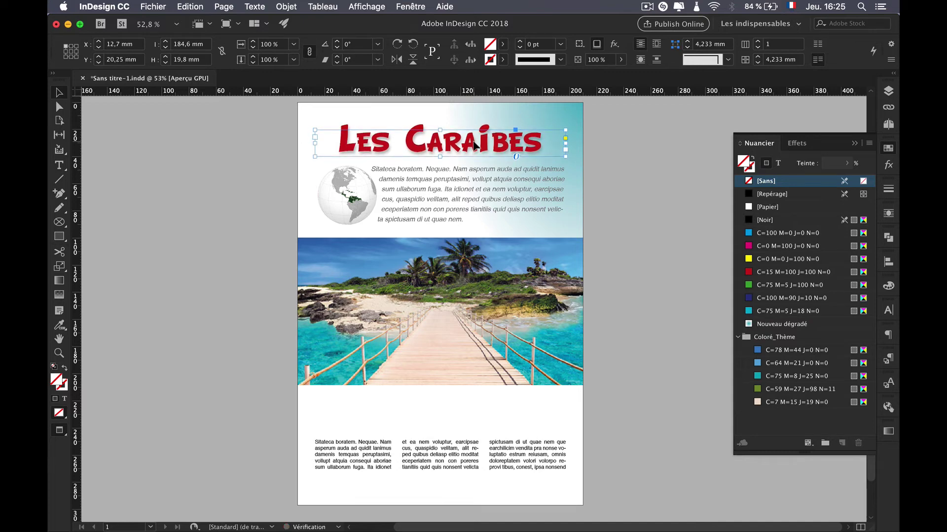
{"action": "key", "text": "Up"}
{"action": "key", "text": "Up"}
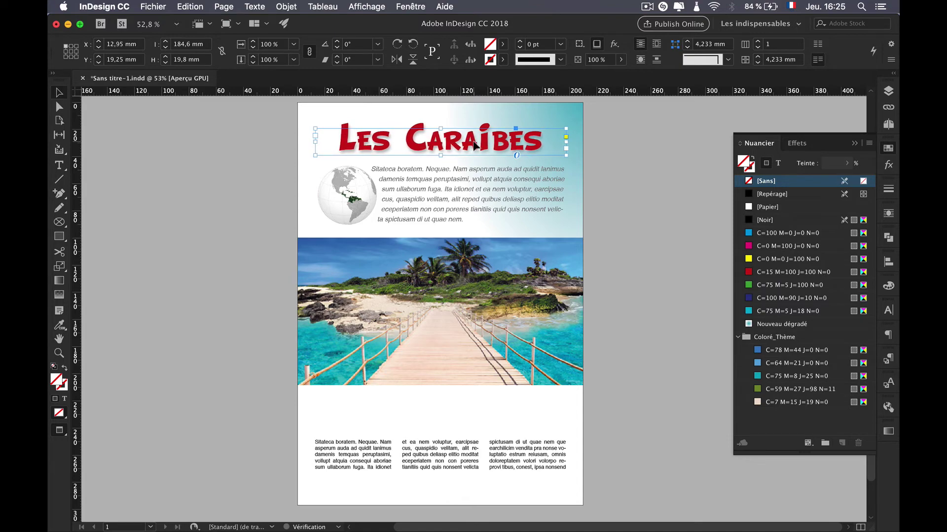
{"action": "key", "text": "Down"}
{"action": "key", "text": "Down"}
{"action": "key", "text": "Right"}
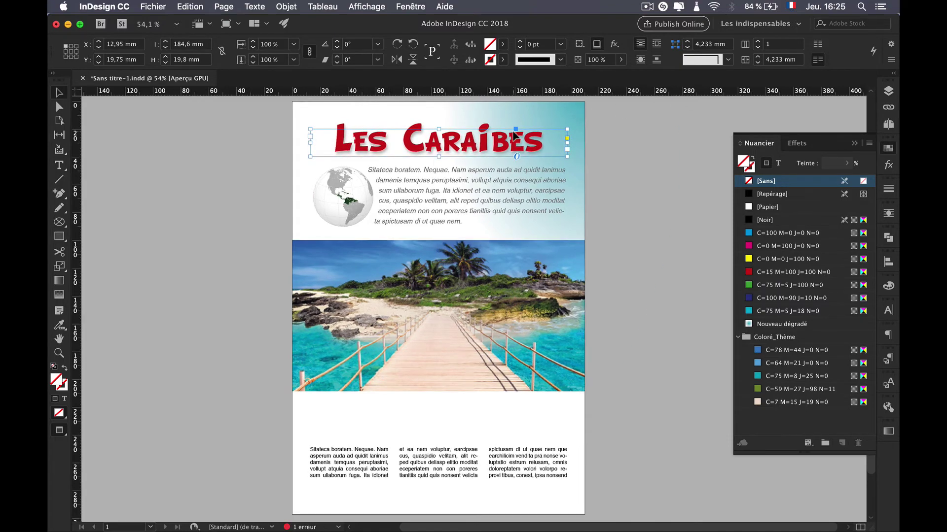
Extend the three-column text frame upward to Y 217.5 mm and downward to a height of 63.5 mm
{"action": "scroll", "coordinate": [514, 135], "scroll_direction": "up", "scroll_amount": 5}
{"action": "scroll", "coordinate": [453, 140], "scroll_direction": "down", "scroll_amount": 3}
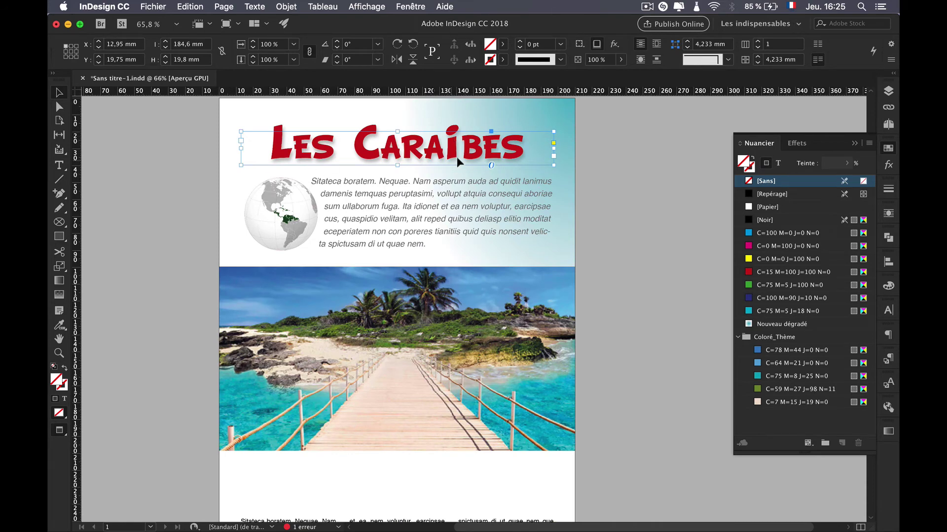
{"action": "scroll", "coordinate": [460, 157], "scroll_direction": "down", "scroll_amount": 3}
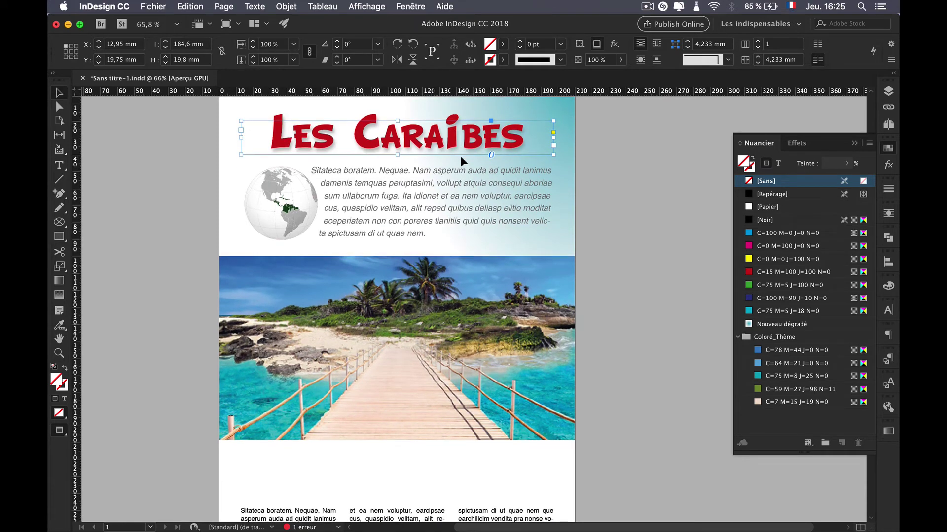
{"action": "scroll", "coordinate": [462, 161], "scroll_direction": "down", "scroll_amount": 5}
{"action": "left_click", "coordinate": [395, 399]}
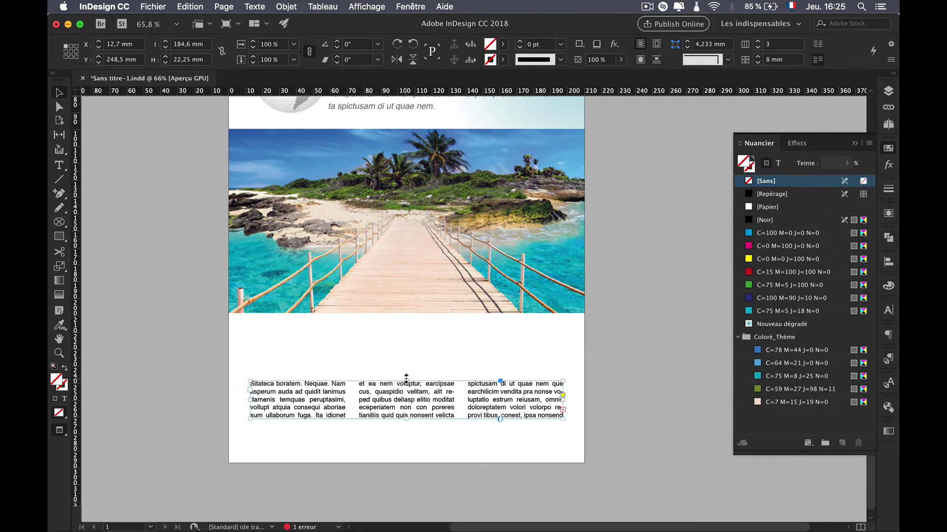
{"action": "left_click_drag", "start_coordinate": [406, 377], "coordinate": [406, 328]}
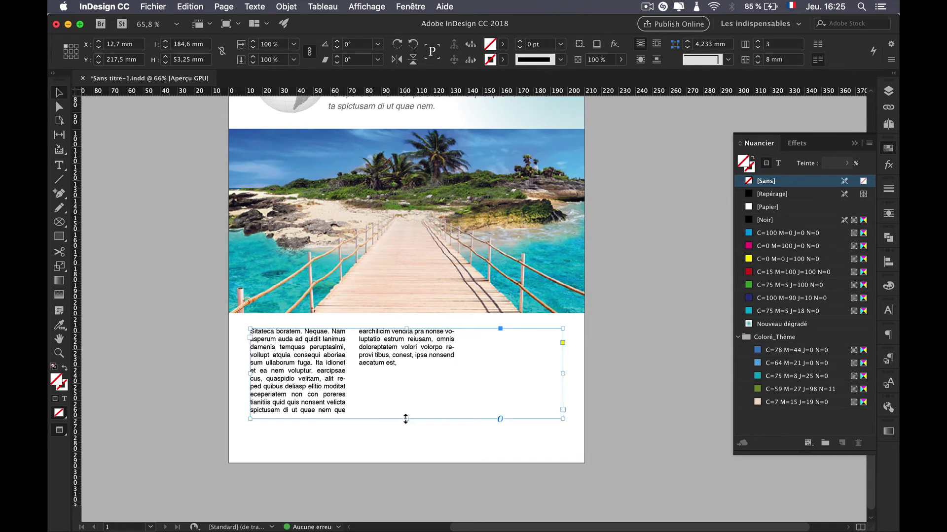
{"action": "left_click_drag", "start_coordinate": [406, 419], "coordinate": [407, 436]}
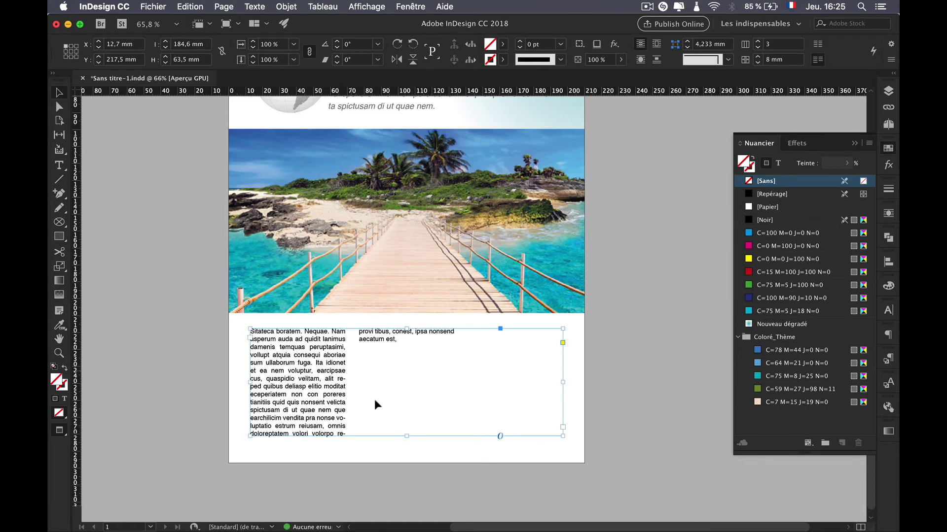
{"action": "left_click", "coordinate": [204, 299]}
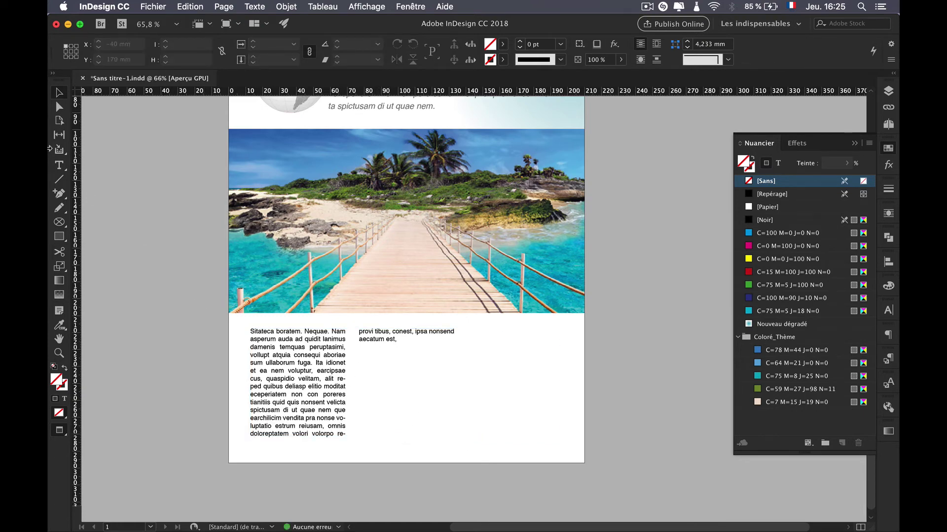
Draw a rectangular graphic frame of 56.2 × 63.5 mm over the middle text column and switch from preview to normal view
{"action": "left_click", "coordinate": [59, 222]}
{"action": "left_click", "coordinate": [59, 222]}
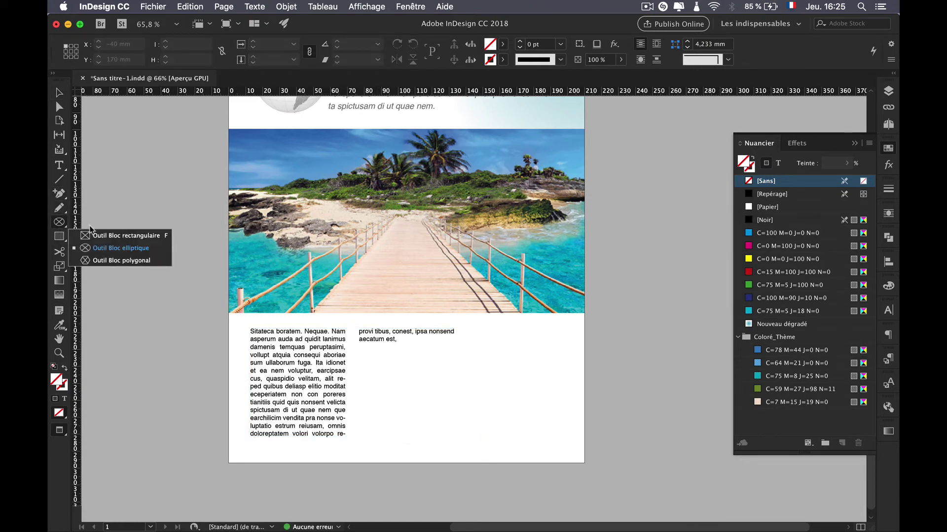
{"action": "left_click", "coordinate": [93, 236]}
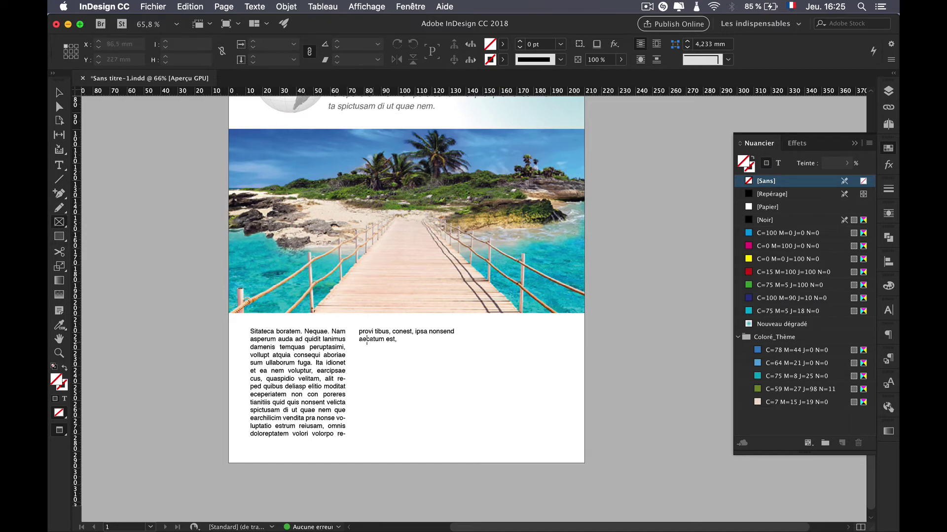
{"action": "left_click_drag", "start_coordinate": [359, 329], "coordinate": [453, 436]}
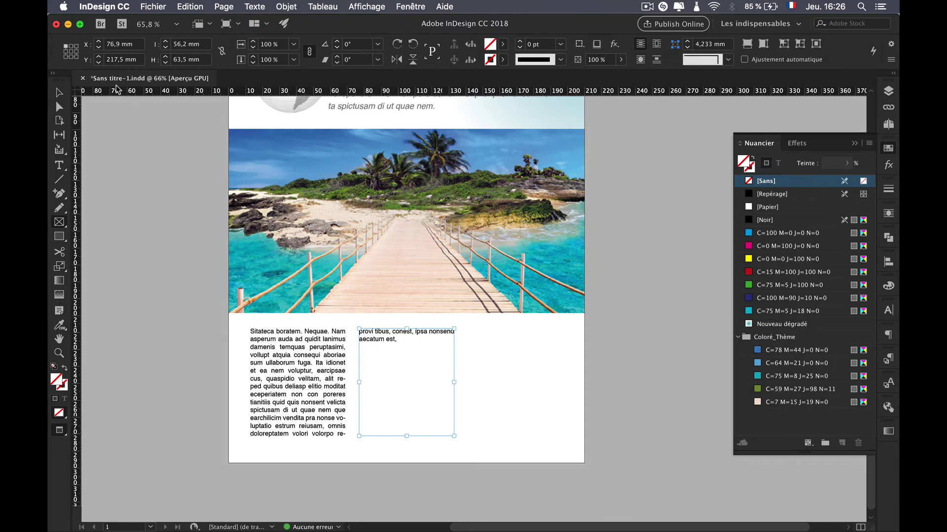
{"action": "left_click", "coordinate": [59, 92]}
{"action": "left_click", "coordinate": [148, 141]}
{"action": "key", "text": "w"}
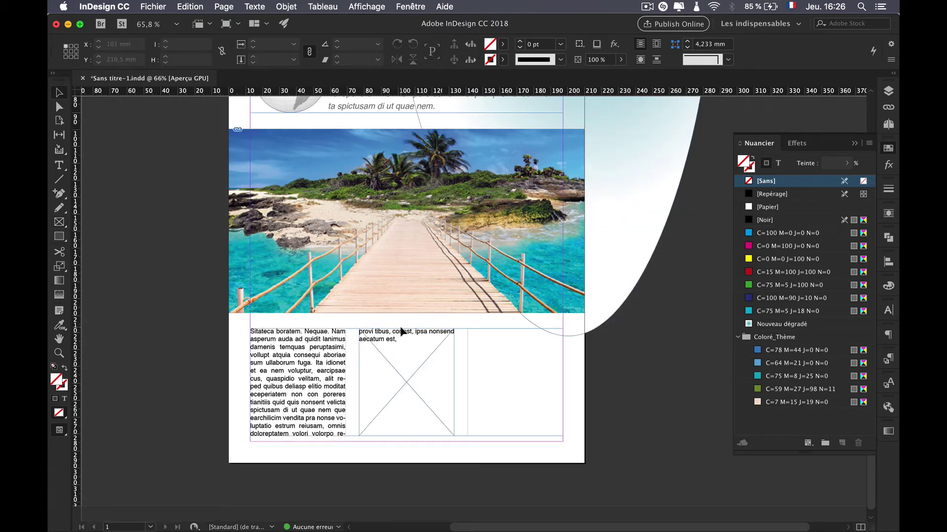
Import download.jpg from the Caraibes folder into the empty graphic frame over the middle text column
{"action": "left_click", "coordinate": [404, 383]}
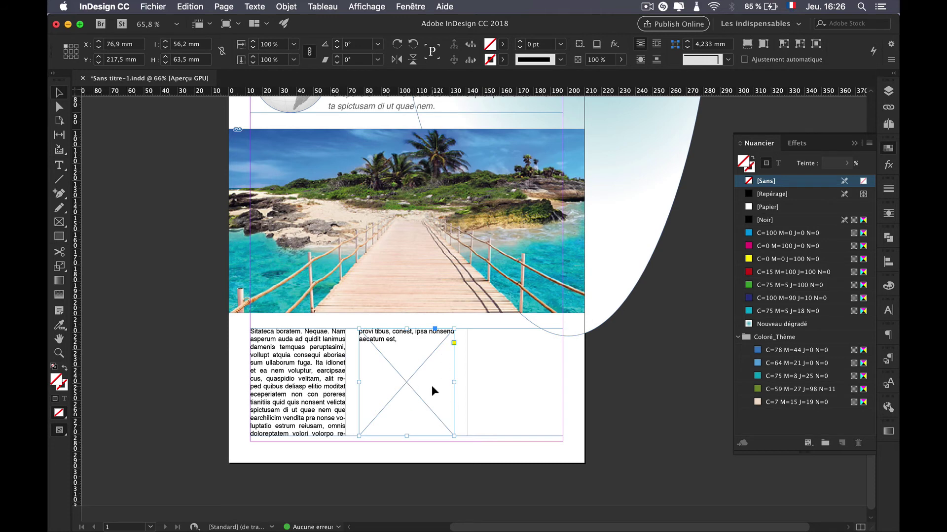
{"action": "key", "text": "super+d"}
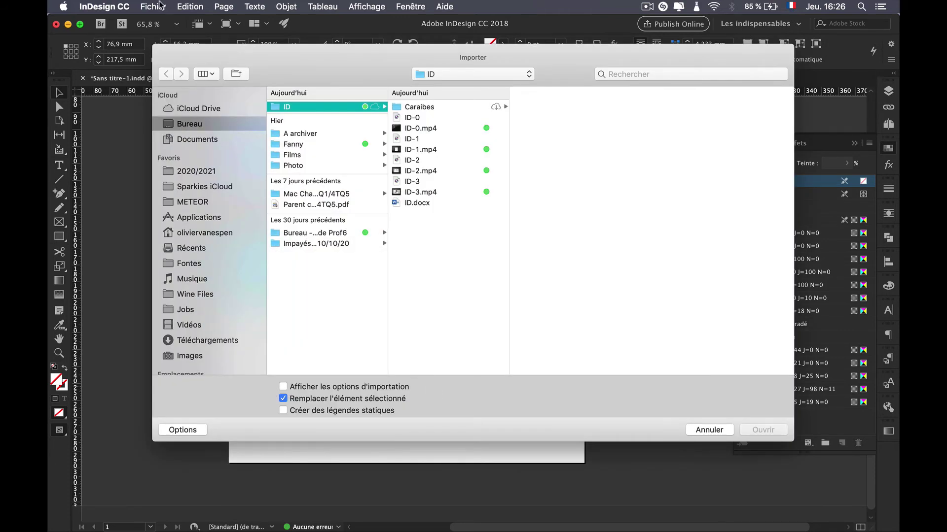
{"action": "left_click", "coordinate": [424, 108]}
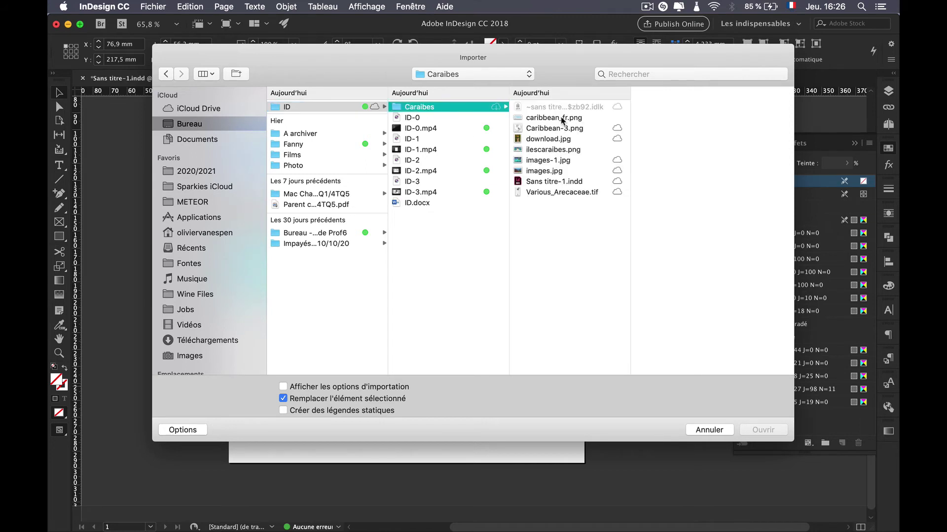
{"action": "left_click", "coordinate": [562, 118]}
{"action": "key", "text": "Down"}
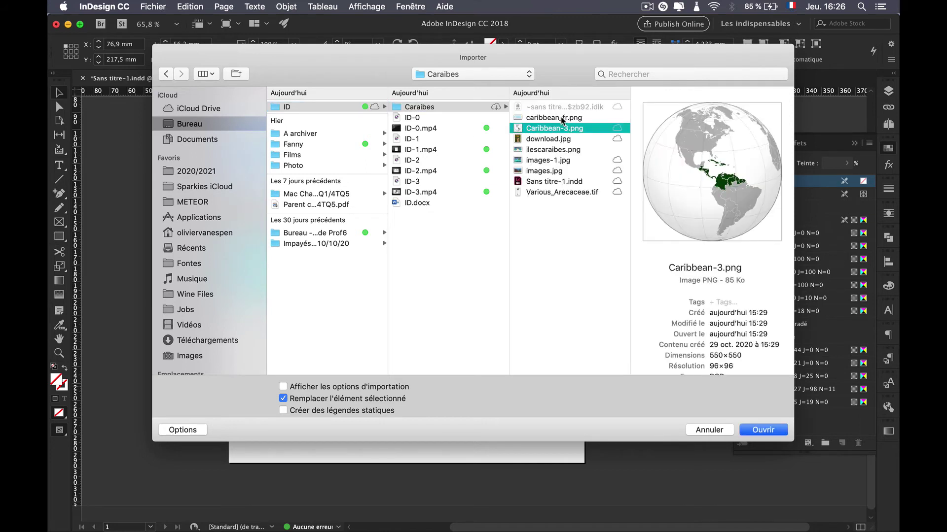
{"action": "key", "text": "Down"}
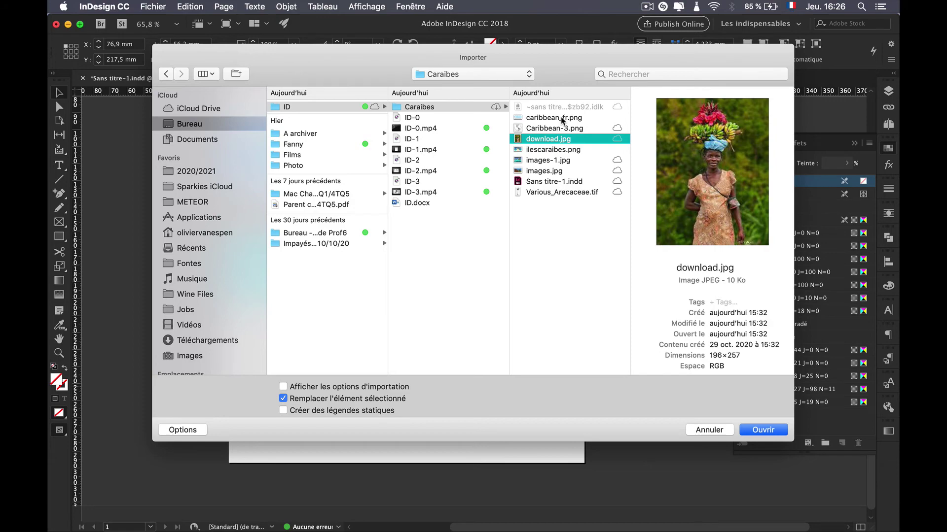
{"action": "key", "text": "Return"}
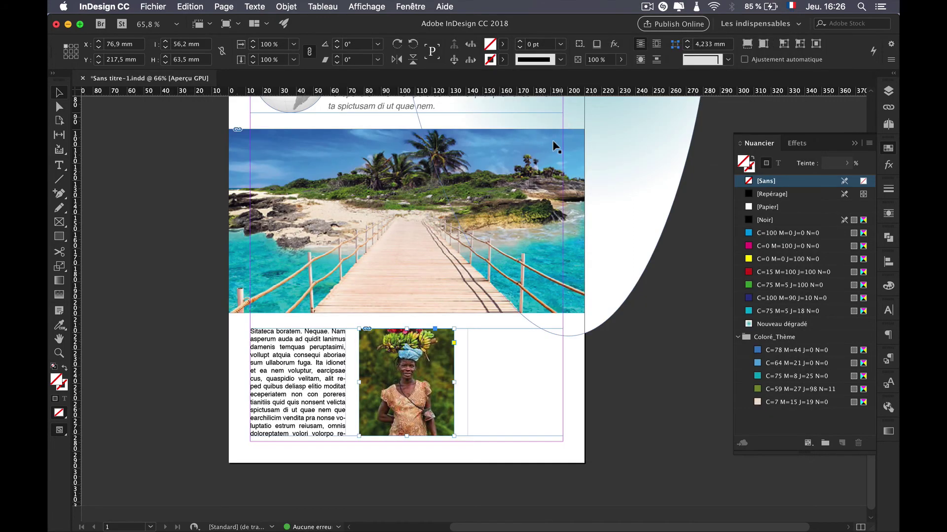
Scale the picture inside the middle frame to about 89.8 % and reposition it to X+ -1.233 mm, Y+ -1.927 mm, filling the frame
{"action": "scroll", "coordinate": [405, 370], "scroll_direction": "up", "scroll_amount": 5}
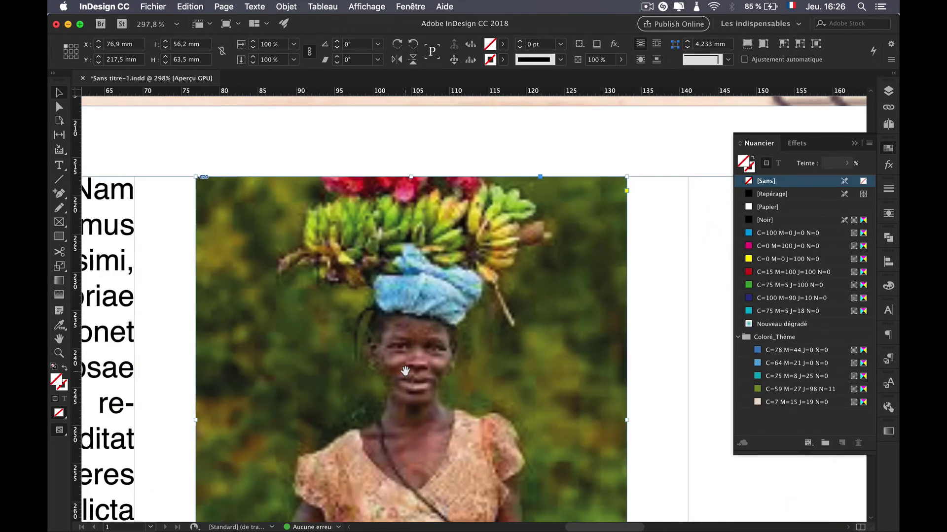
{"action": "scroll", "coordinate": [406, 371], "scroll_direction": "down", "scroll_amount": 5}
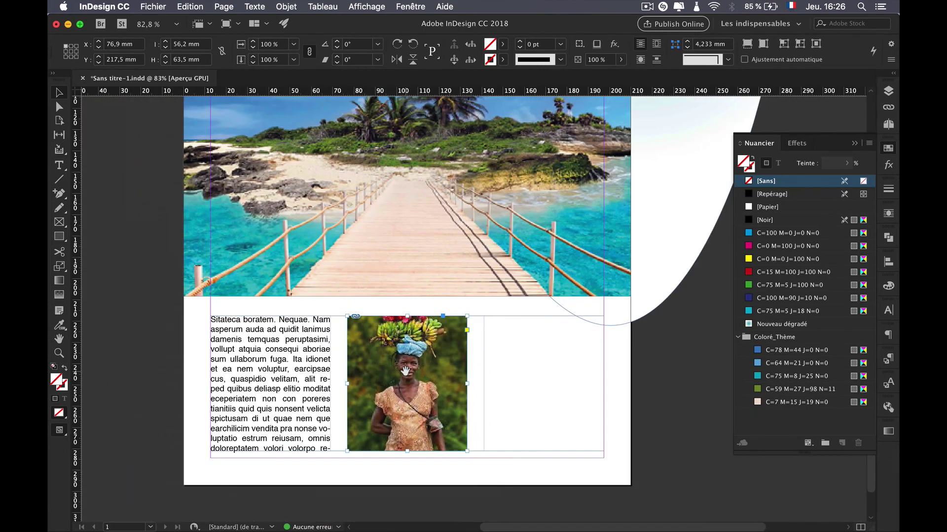
{"action": "left_click", "coordinate": [407, 385]}
{"action": "left_click_drag", "start_coordinate": [409, 387], "coordinate": [415, 383]}
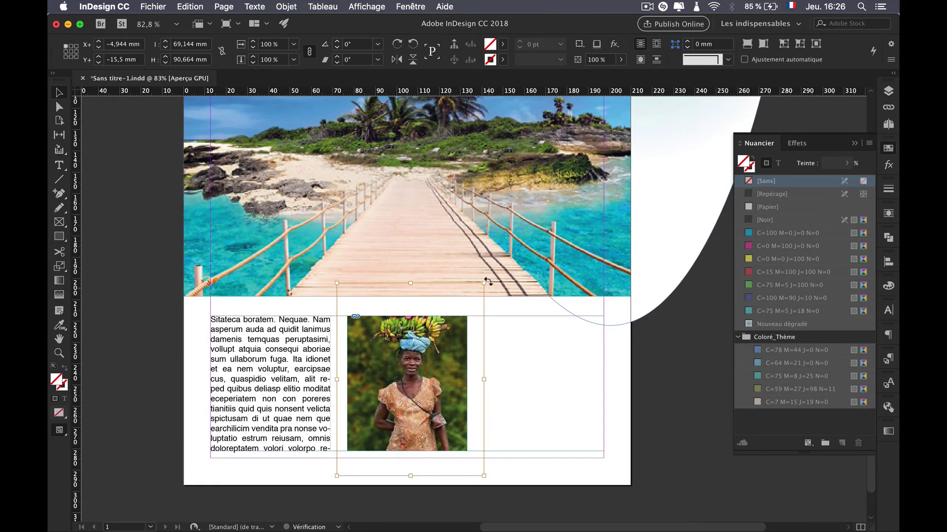
{"action": "left_click_drag", "start_coordinate": [483, 285], "coordinate": [463, 311]}
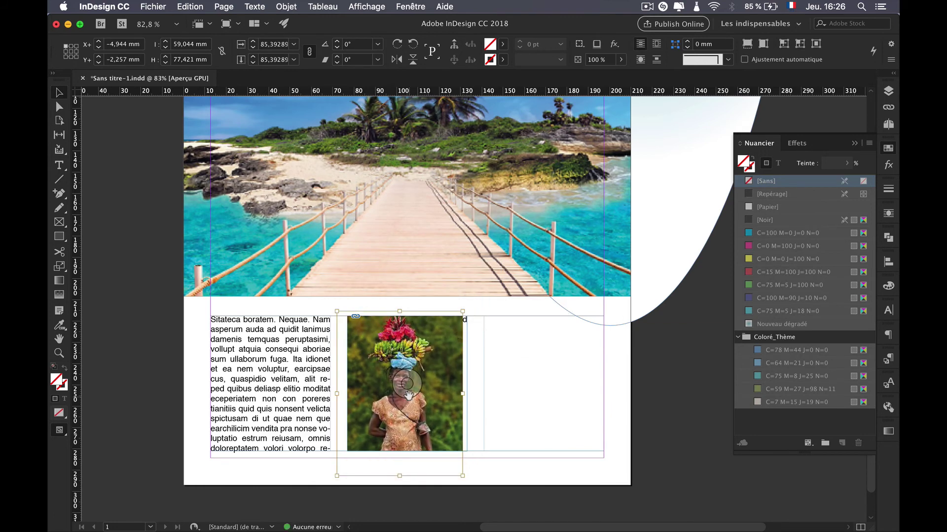
{"action": "mouse_move", "coordinate": [406, 390]}
{"action": "left_mouse_down"}
{"action": "mouse_move", "coordinate": [425, 393]}
{"action": "mouse_move", "coordinate": [419, 400]}
{"action": "left_mouse_up"}
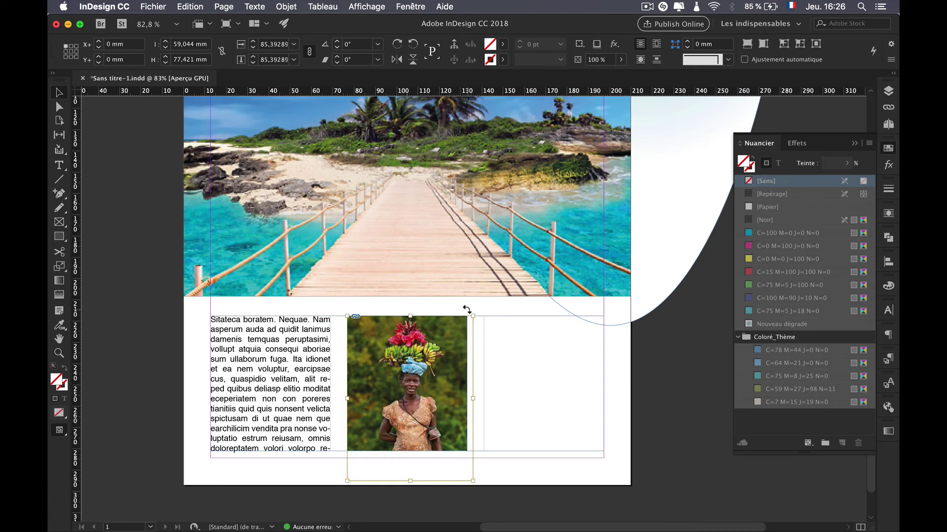
{"action": "left_click_drag", "start_coordinate": [472, 318], "coordinate": [478, 311]}
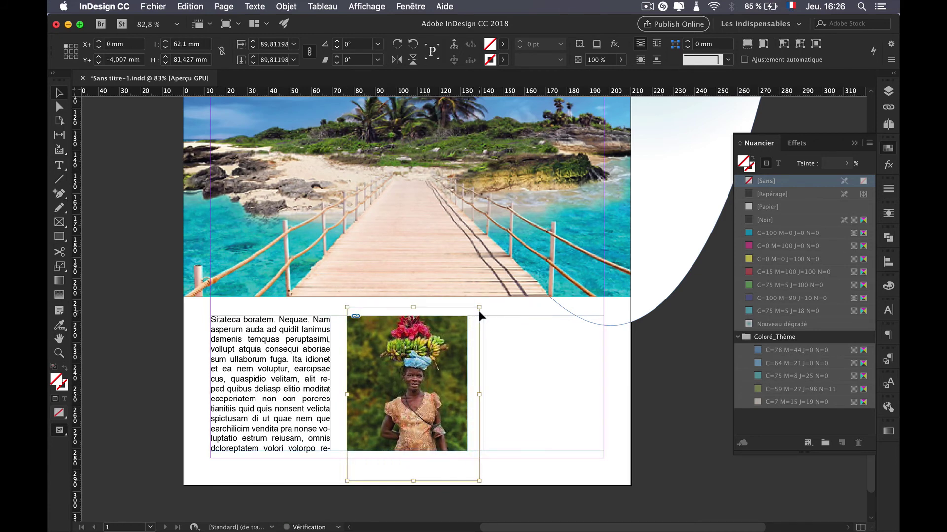
{"action": "left_click_drag", "start_coordinate": [421, 366], "coordinate": [418, 370]}
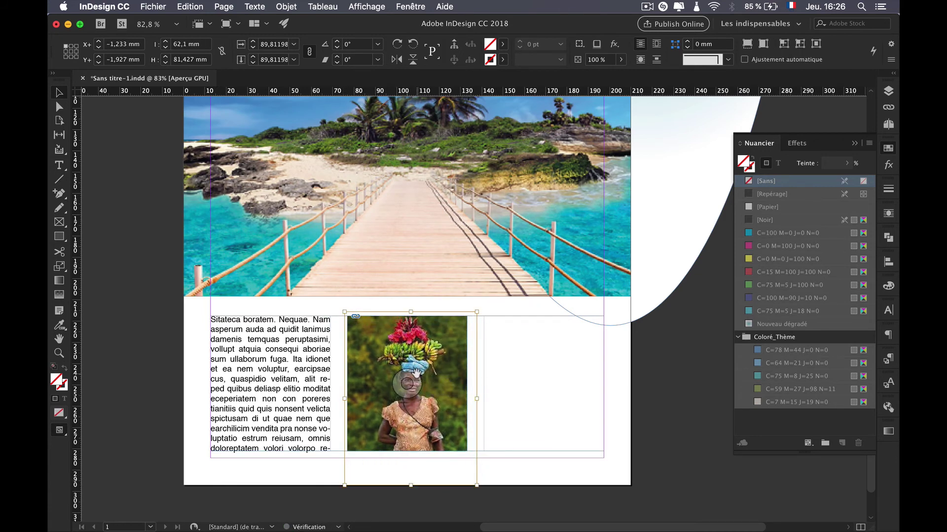
Extend the placeholder text in the three-column frame with pasted copies until it fills the column after the picture
{"action": "double_click", "coordinate": [312, 383]}
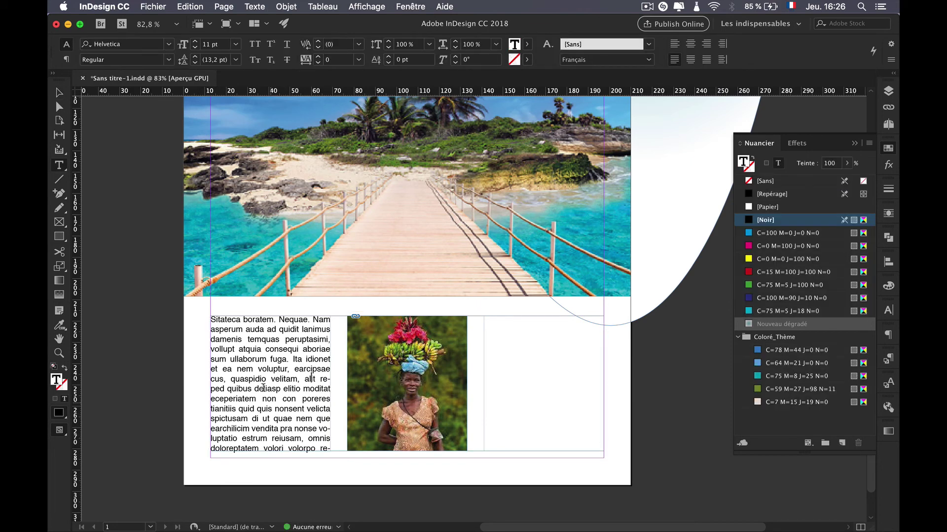
{"action": "left_click_drag", "start_coordinate": [239, 358], "coordinate": [316, 434]}
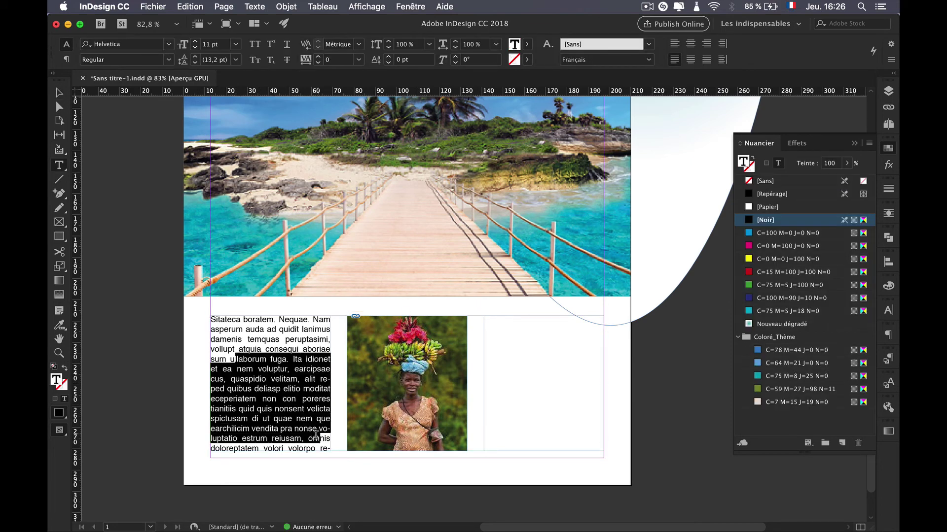
{"action": "left_click", "coordinate": [312, 423]}
{"action": "key", "text": "super+a"}
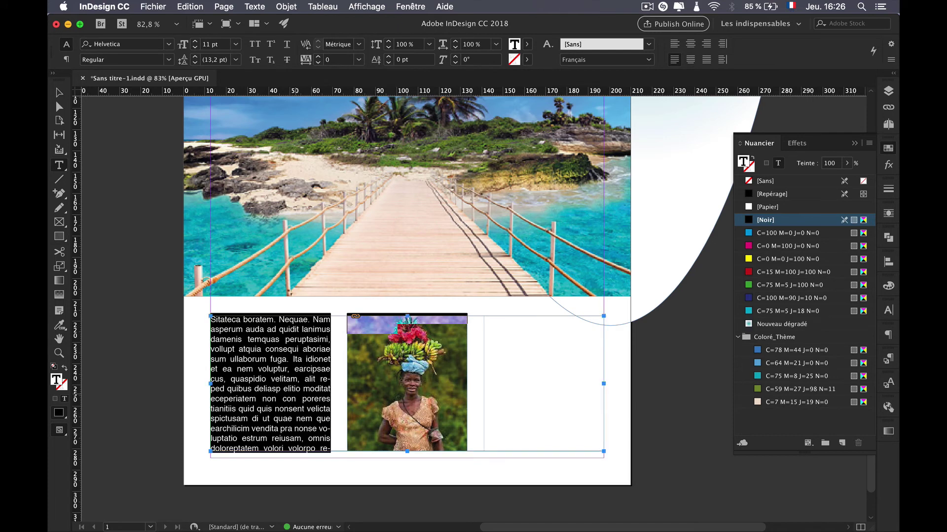
{"action": "left_click", "coordinate": [329, 445]}
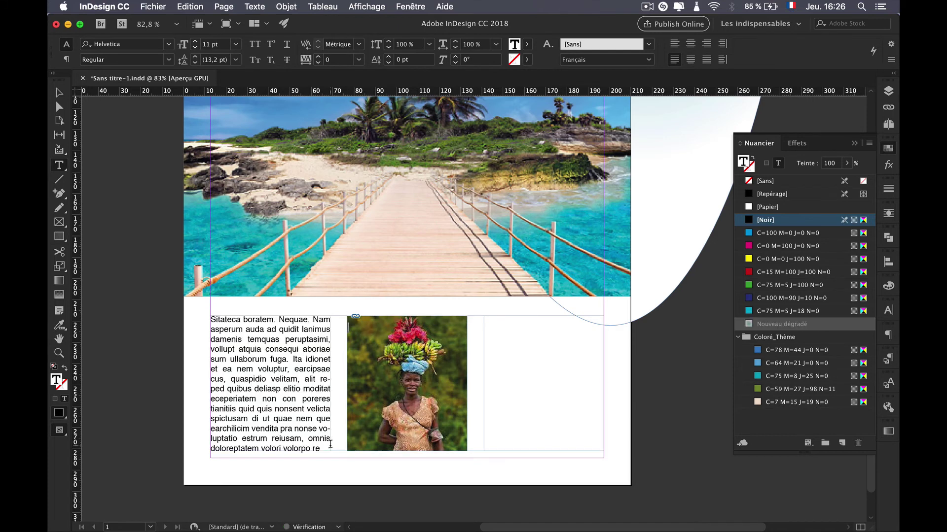
{"action": "type", "text": "provi tibus, conest, ipsa nonsend aecatum est, provi tibus, conest, ipsa nonsend aecatum est,"}
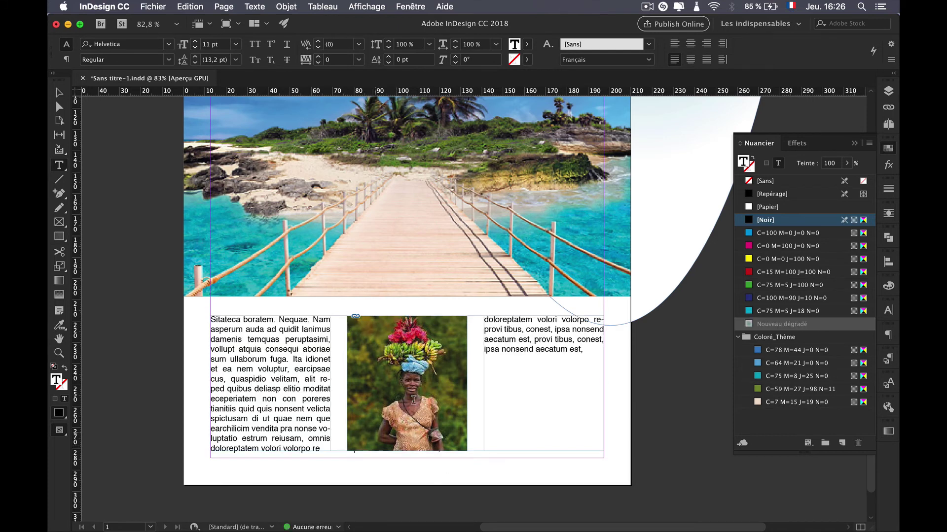
{"action": "left_click", "coordinate": [592, 352]}
{"action": "key", "text": "super+v"}
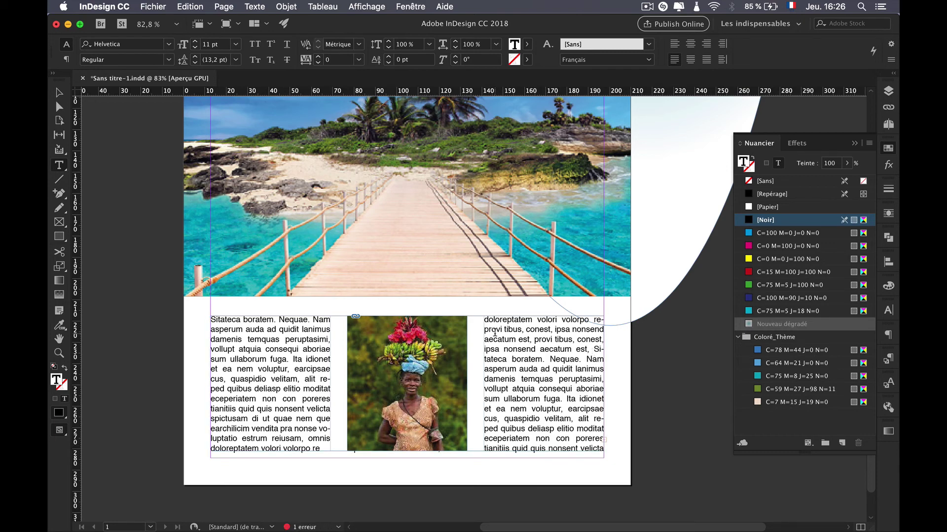
{"action": "left_click", "coordinate": [59, 92]}
{"action": "left_click", "coordinate": [129, 159]}
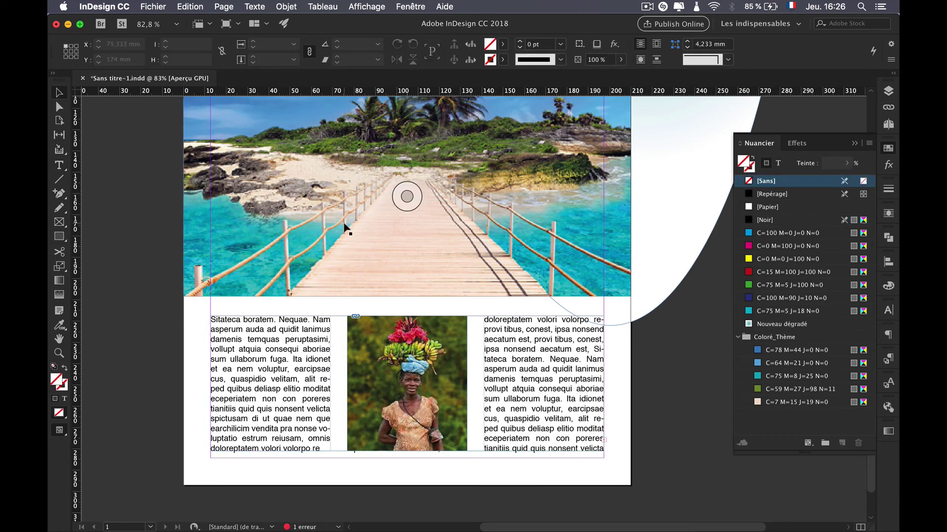
Examine the text columns around the picture up close, and check the whole page in preview mode
{"action": "scroll", "coordinate": [328, 294], "scroll_direction": "up", "scroll_amount": 5}
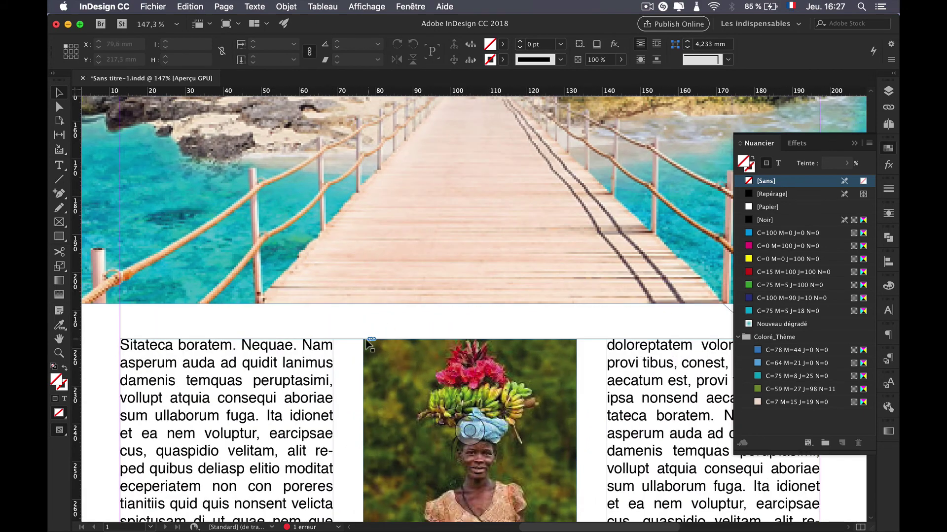
{"action": "scroll", "coordinate": [368, 344], "scroll_direction": "down", "scroll_amount": 5}
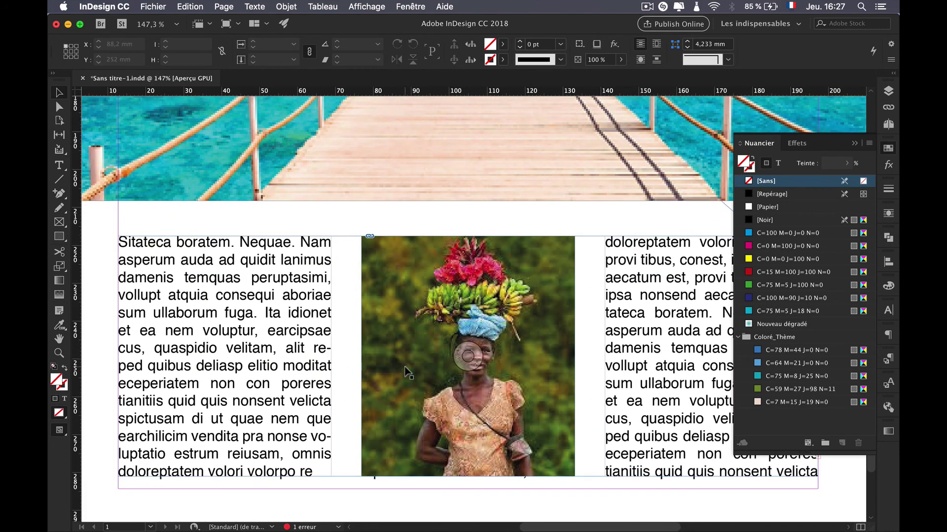
{"action": "scroll", "coordinate": [405, 367], "scroll_direction": "down", "scroll_amount": 1}
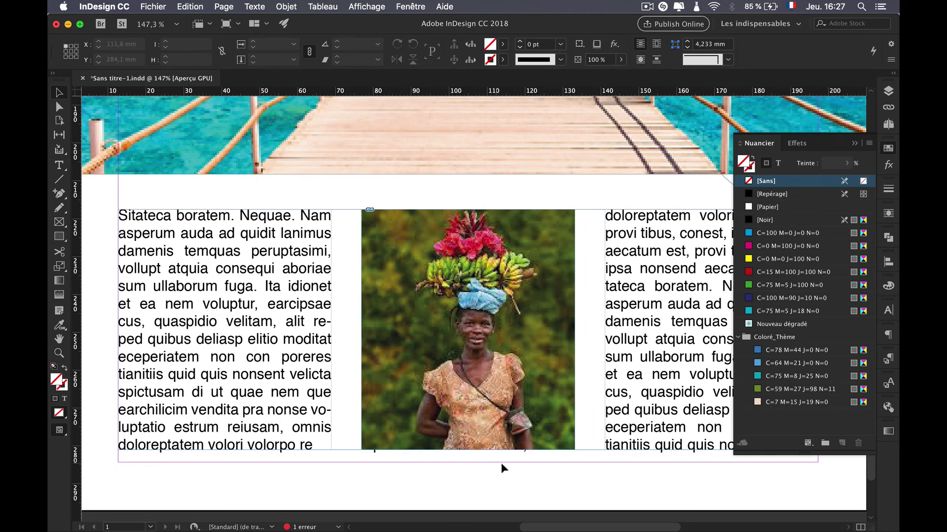
{"action": "scroll", "coordinate": [501, 463], "scroll_direction": "down", "scroll_amount": 2}
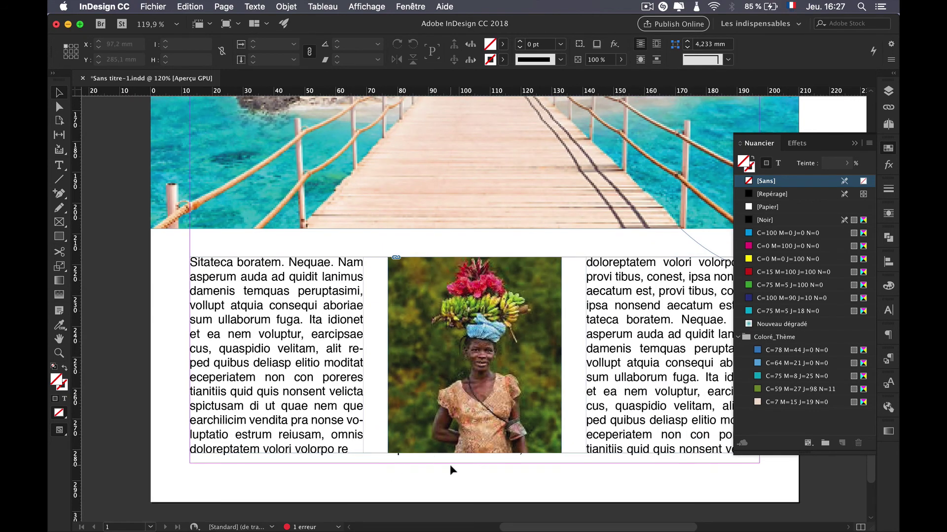
{"action": "scroll", "coordinate": [449, 465], "scroll_direction": "down", "scroll_amount": 3}
{"action": "scroll", "coordinate": [673, 361], "scroll_direction": "up", "scroll_amount": 1}
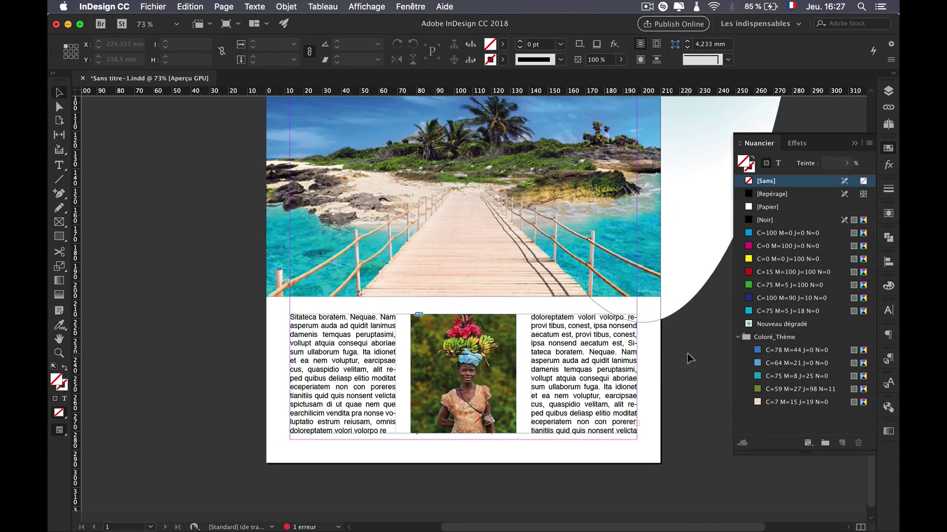
{"action": "scroll", "coordinate": [681, 360], "scroll_direction": "up", "scroll_amount": 5}
{"action": "left_click", "coordinate": [687, 353]}
{"action": "scroll", "coordinate": [619, 307], "scroll_direction": "down", "scroll_amount": 3}
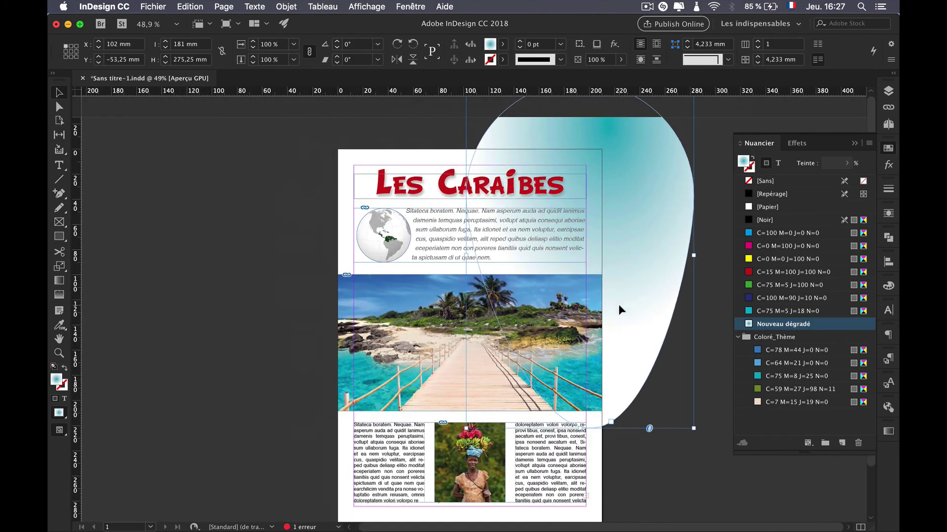
{"action": "left_click", "coordinate": [281, 266]}
{"action": "key", "text": "w"}
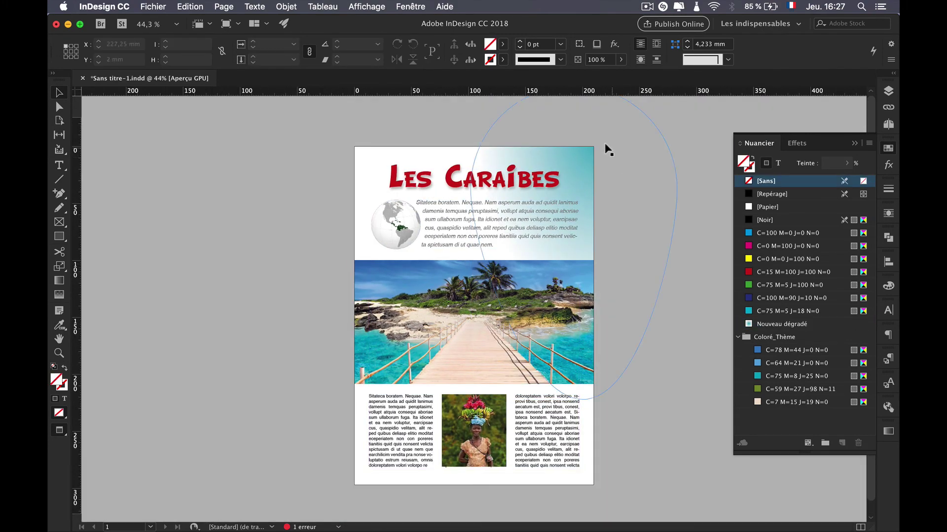
Return to normal view and change the gradient type of the turquoise shape behind the title to Linéaire
{"action": "left_click", "coordinate": [585, 165]}
{"action": "key", "text": "w"}
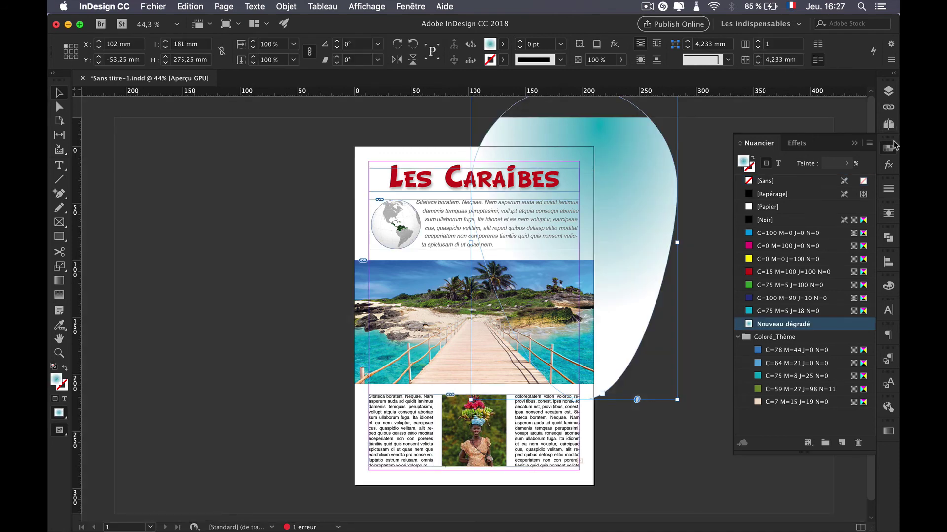
{"action": "left_click", "coordinate": [887, 433]}
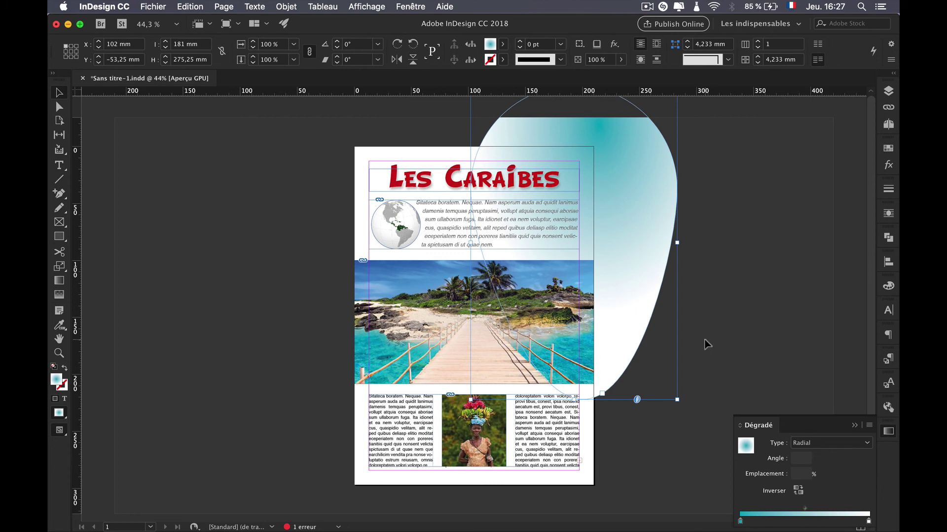
{"action": "left_click", "coordinate": [809, 445]}
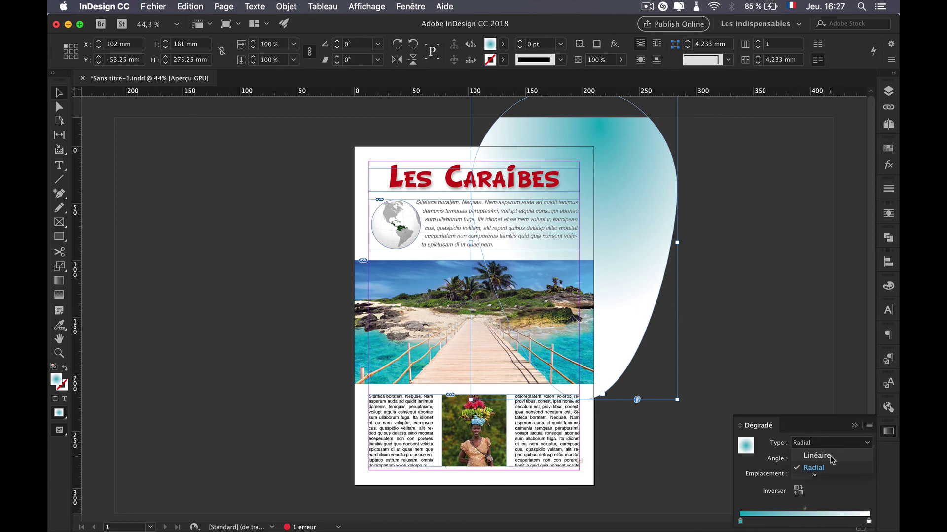
{"action": "left_click", "coordinate": [817, 456]}
{"action": "left_click", "coordinate": [768, 270]}
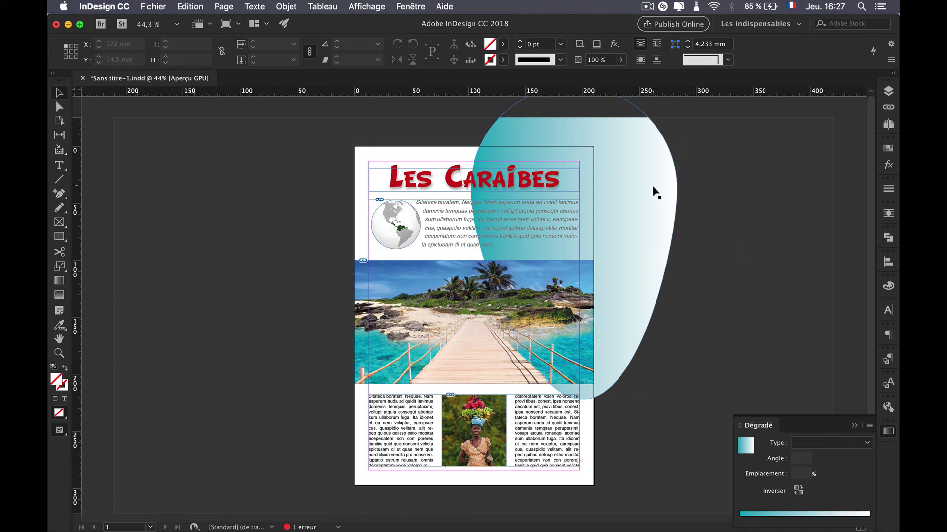
{"action": "left_click", "coordinate": [647, 199]}
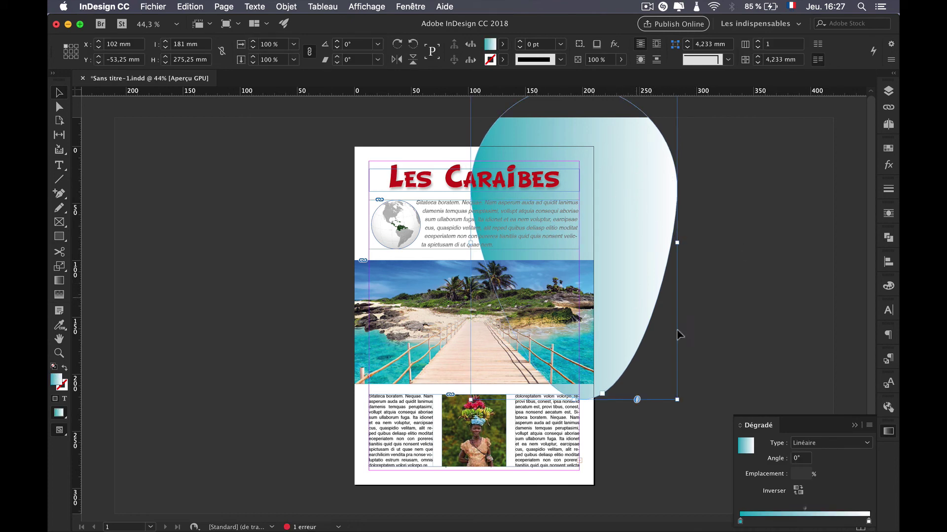
Set the turquoise shape's gradient type to Radial and close the gradient settings
{"action": "left_click", "coordinate": [816, 443]}
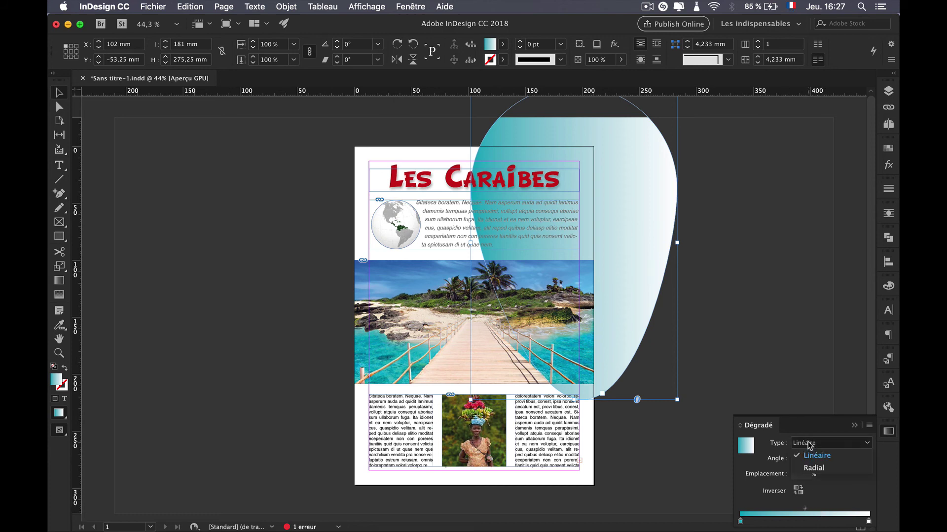
{"action": "left_click", "coordinate": [811, 469]}
{"action": "left_click", "coordinate": [693, 211]}
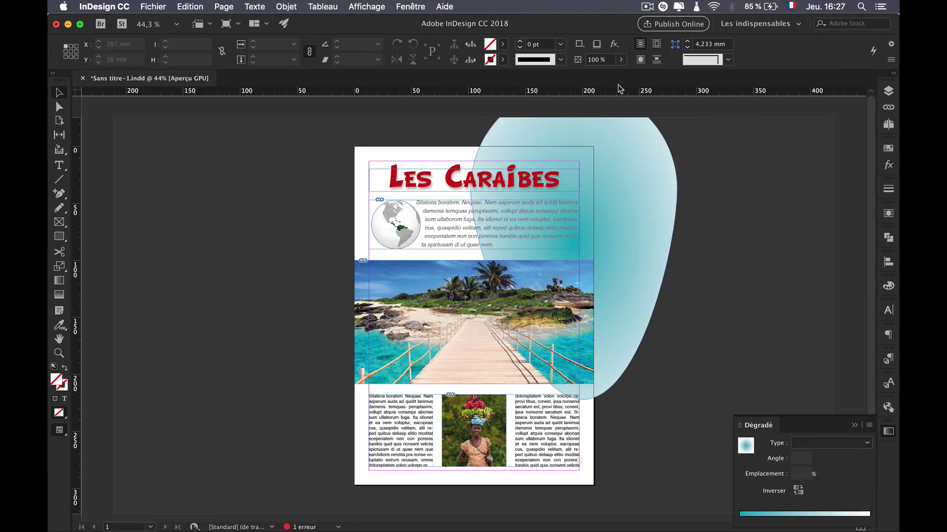
{"action": "left_click", "coordinate": [856, 426]}
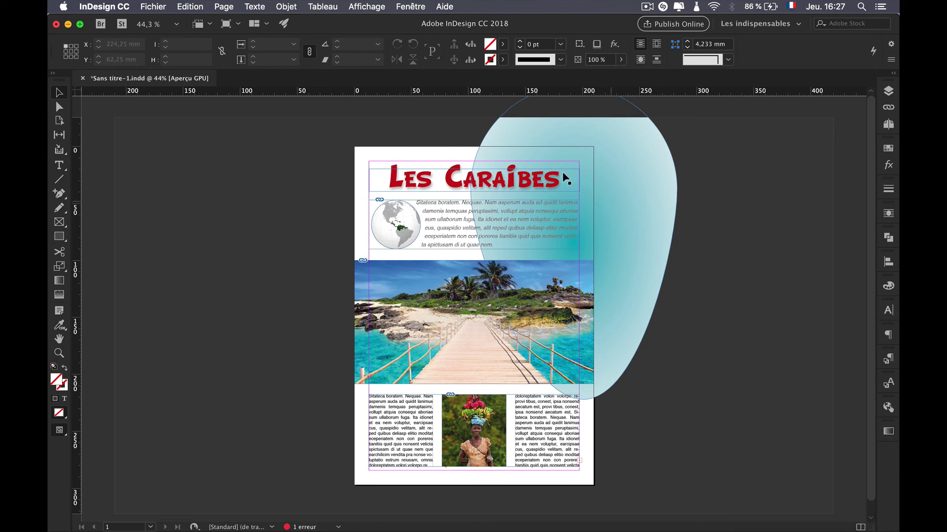
Redirect the turquoise shape's radial gradient with the Gradient tool, from just outside the page's upper-right corner diagonally to just above the photo, and deselect it
{"action": "left_click", "coordinate": [632, 175]}
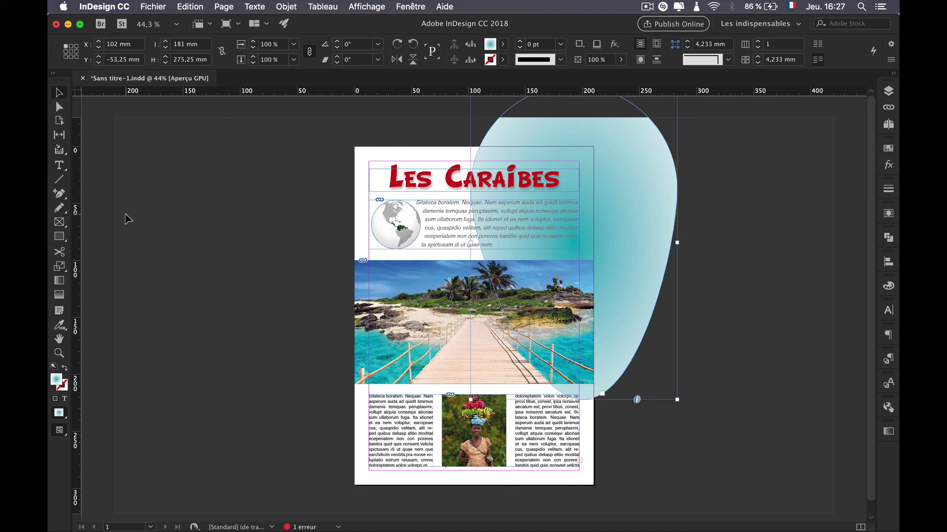
{"action": "left_click", "coordinate": [62, 281]}
{"action": "left_click_drag", "start_coordinate": [639, 155], "coordinate": [525, 250]}
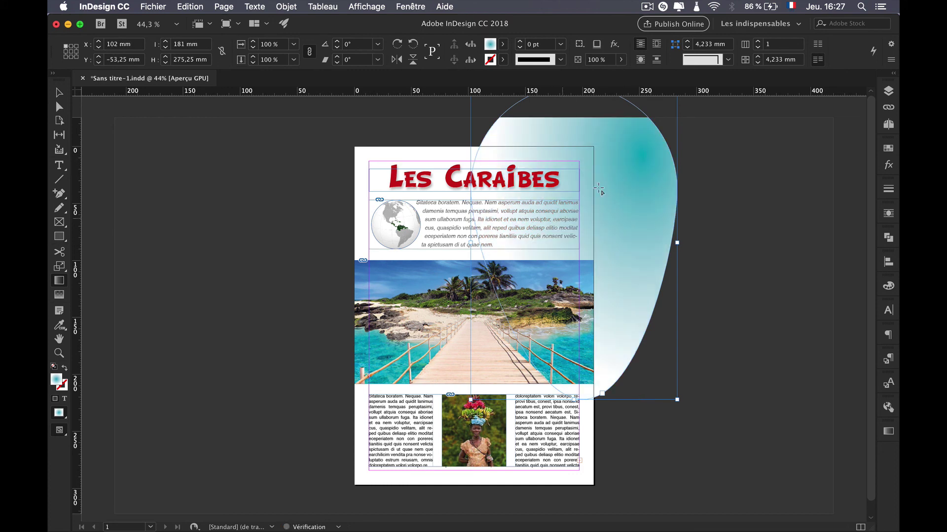
{"action": "left_click_drag", "start_coordinate": [630, 144], "coordinate": [524, 248]}
{"action": "left_click", "coordinate": [58, 93]}
{"action": "left_click", "coordinate": [191, 161]}
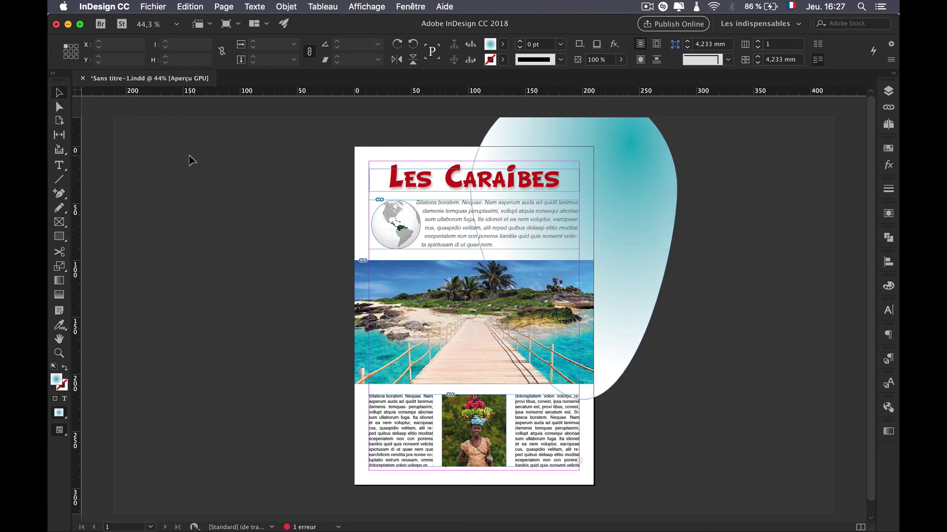
Display the page in preview mode and examine how the gradient blends behind the title and introductory text
{"action": "key", "text": "w"}
{"action": "key", "text": "w"}
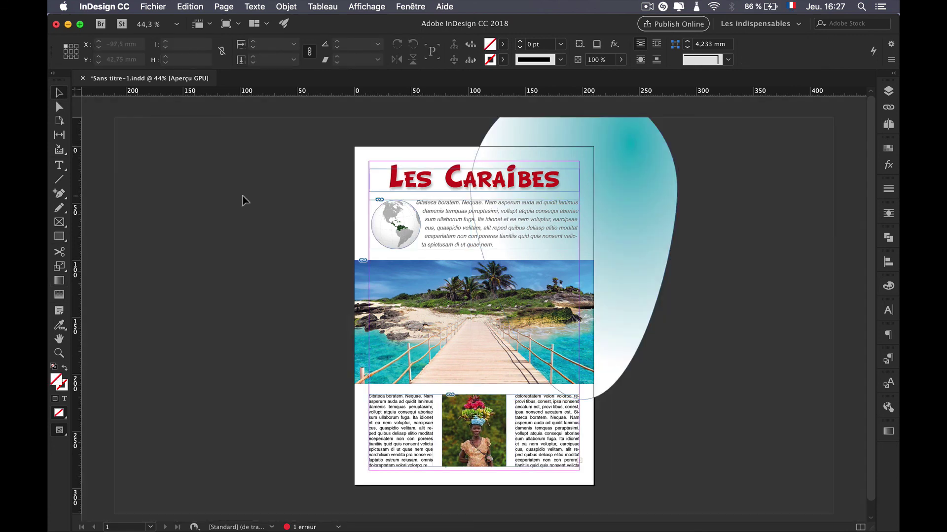
{"action": "key", "text": "w"}
{"action": "scroll", "coordinate": [250, 205], "scroll_direction": "down", "scroll_amount": 1}
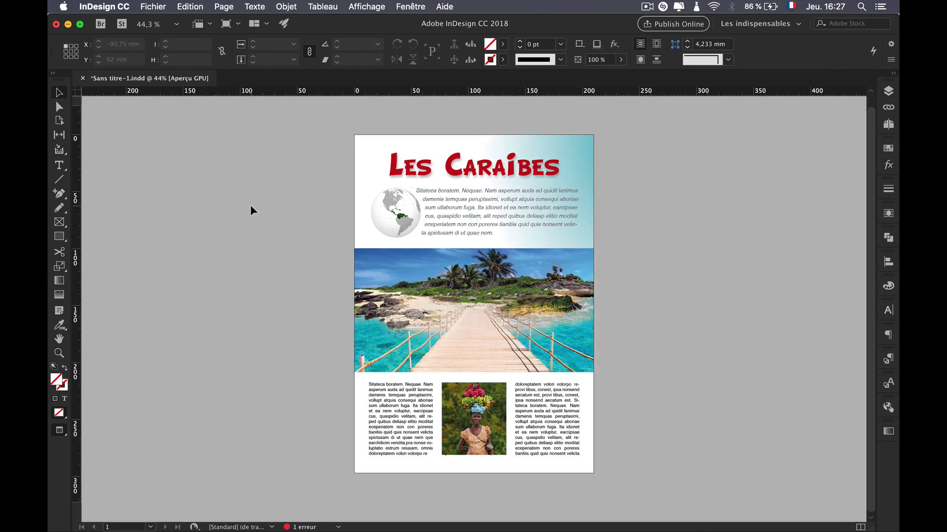
{"action": "scroll", "coordinate": [553, 261], "scroll_direction": "up", "scroll_amount": 3}
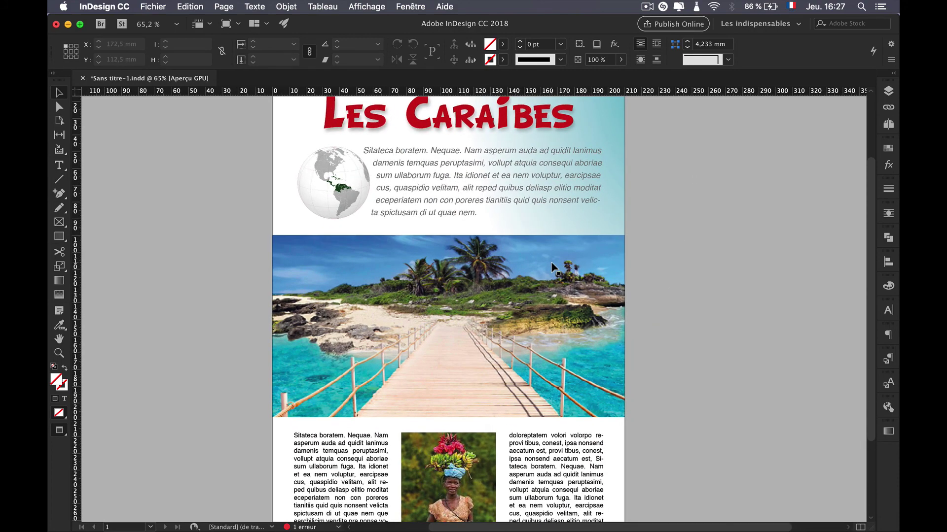
{"action": "scroll", "coordinate": [552, 263], "scroll_direction": "up", "scroll_amount": 2}
{"action": "scroll", "coordinate": [552, 267], "scroll_direction": "down", "scroll_amount": 5}
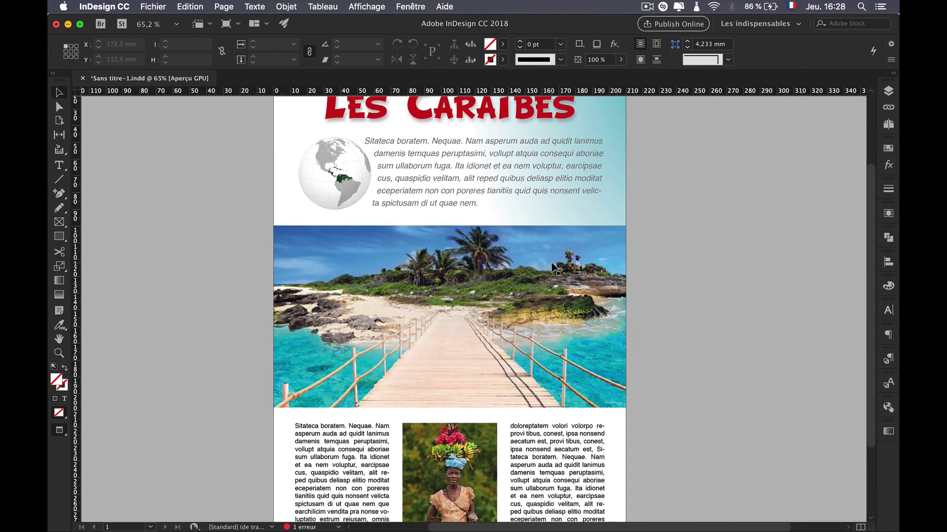
{"action": "scroll", "coordinate": [552, 267], "scroll_direction": "up", "scroll_amount": 4}
{"action": "scroll", "coordinate": [552, 267], "scroll_direction": "down", "scroll_amount": 5}
{"action": "scroll", "coordinate": [553, 268], "scroll_direction": "up", "scroll_amount": 3}
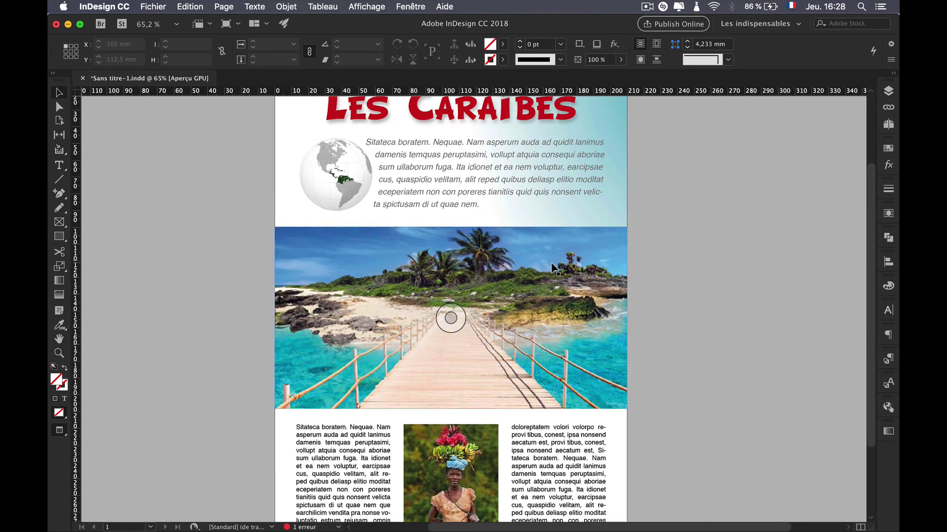
{"action": "scroll", "coordinate": [553, 268], "scroll_direction": "down", "scroll_amount": 2}
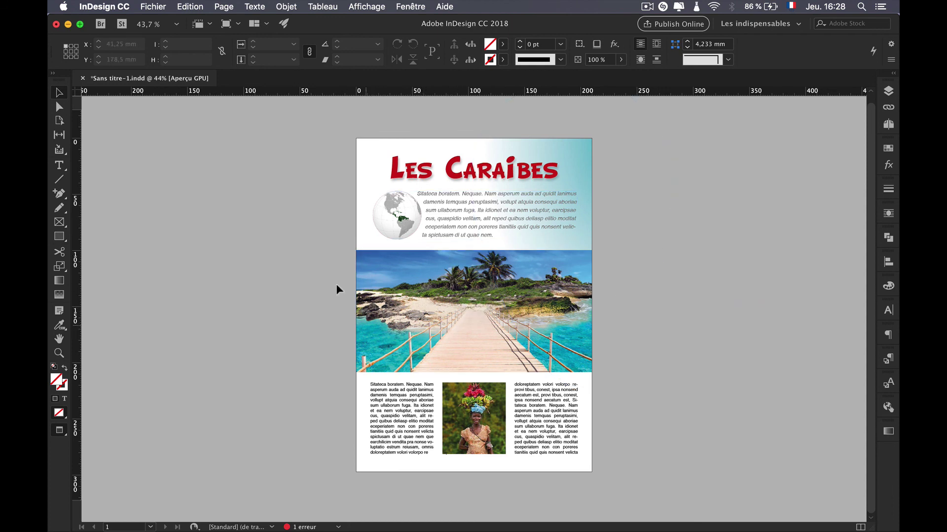
Examine the photo and the text columns around the picture up close, and review the whole finished page
{"action": "scroll", "coordinate": [483, 392], "scroll_direction": "up", "scroll_amount": 5}
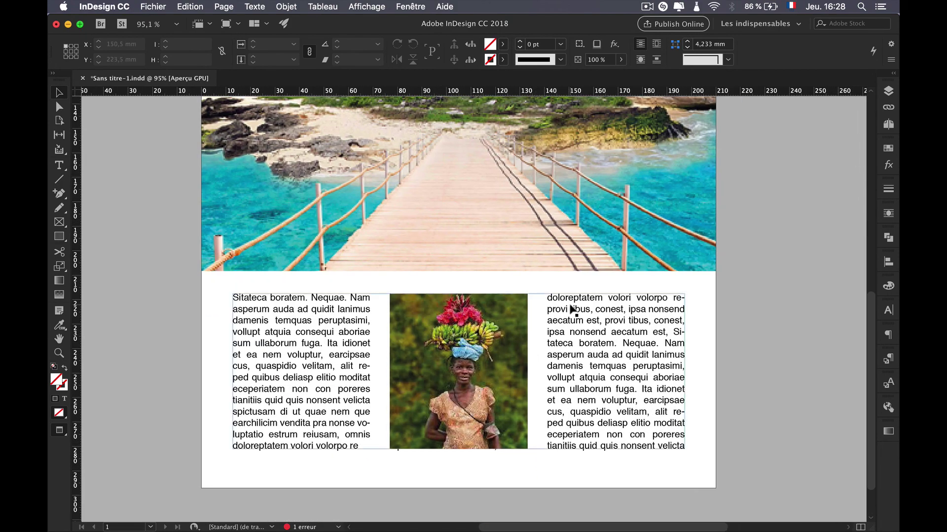
{"action": "scroll", "coordinate": [579, 279], "scroll_direction": "up", "scroll_amount": 5}
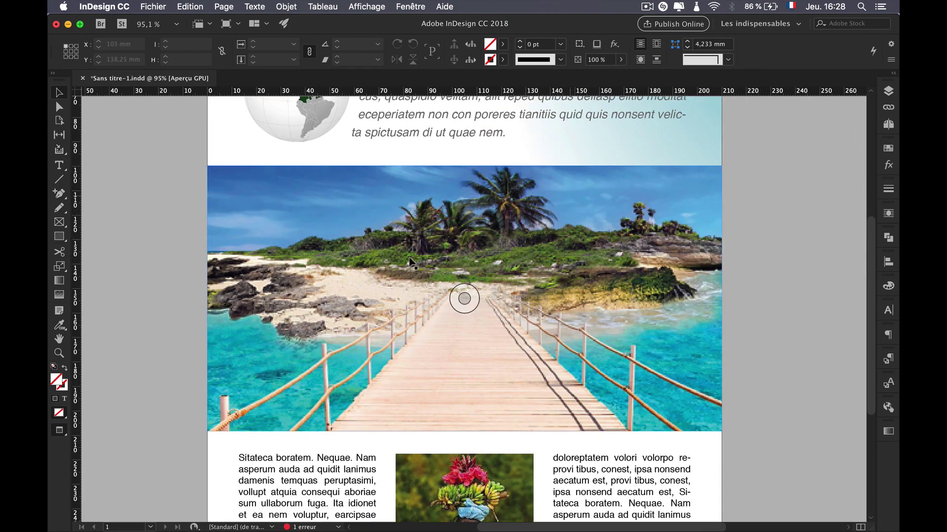
{"action": "scroll", "coordinate": [617, 332], "scroll_direction": "down", "scroll_amount": 5}
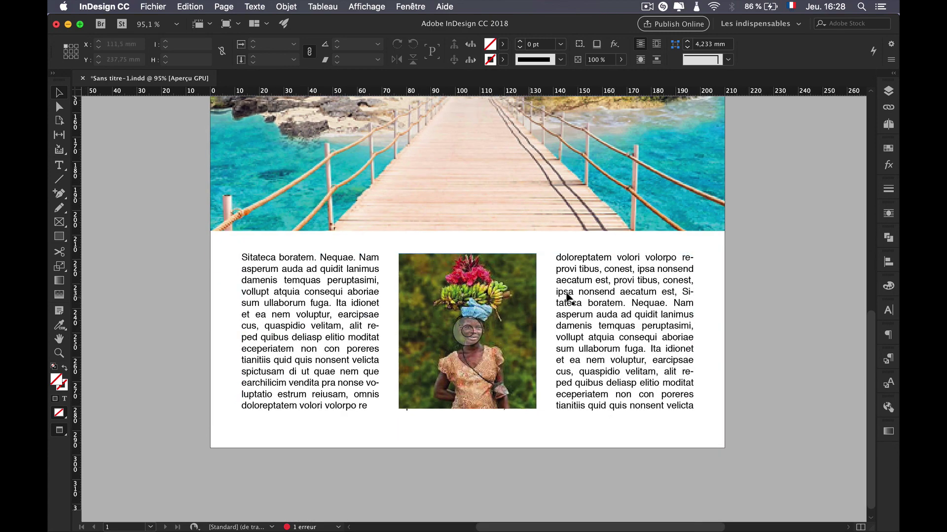
{"action": "scroll", "coordinate": [570, 296], "scroll_direction": "up", "scroll_amount": 3}
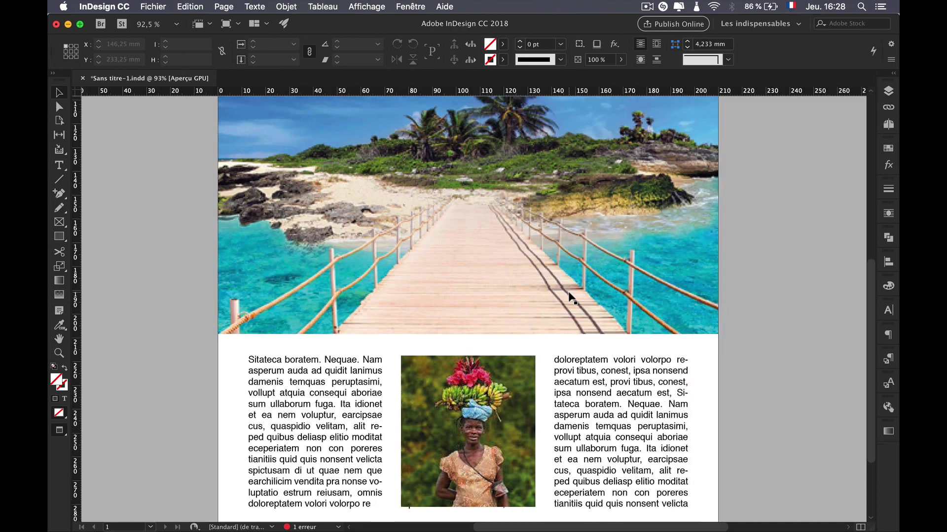
{"action": "scroll", "coordinate": [572, 297], "scroll_direction": "down", "scroll_amount": 3}
{"action": "scroll", "coordinate": [572, 297], "scroll_direction": "up", "scroll_amount": 1}
{"action": "scroll", "coordinate": [569, 296], "scroll_direction": "down", "scroll_amount": 2}
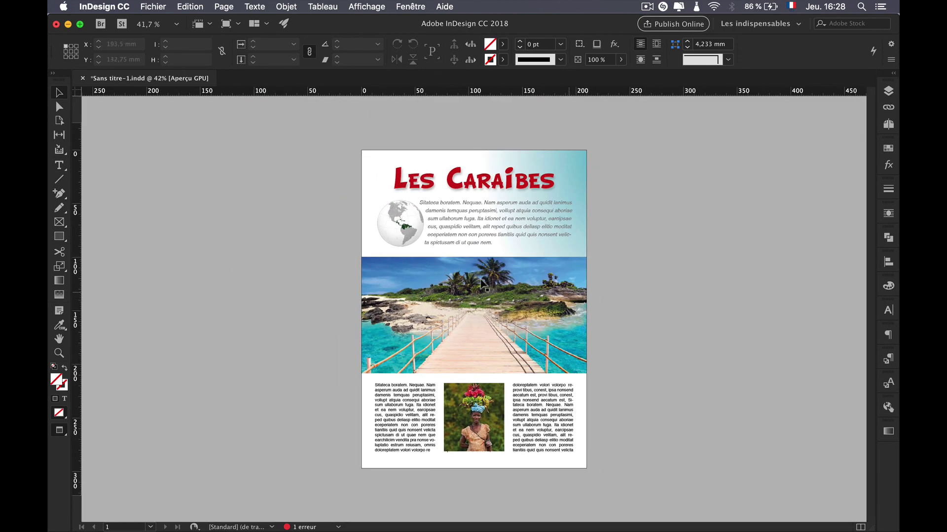